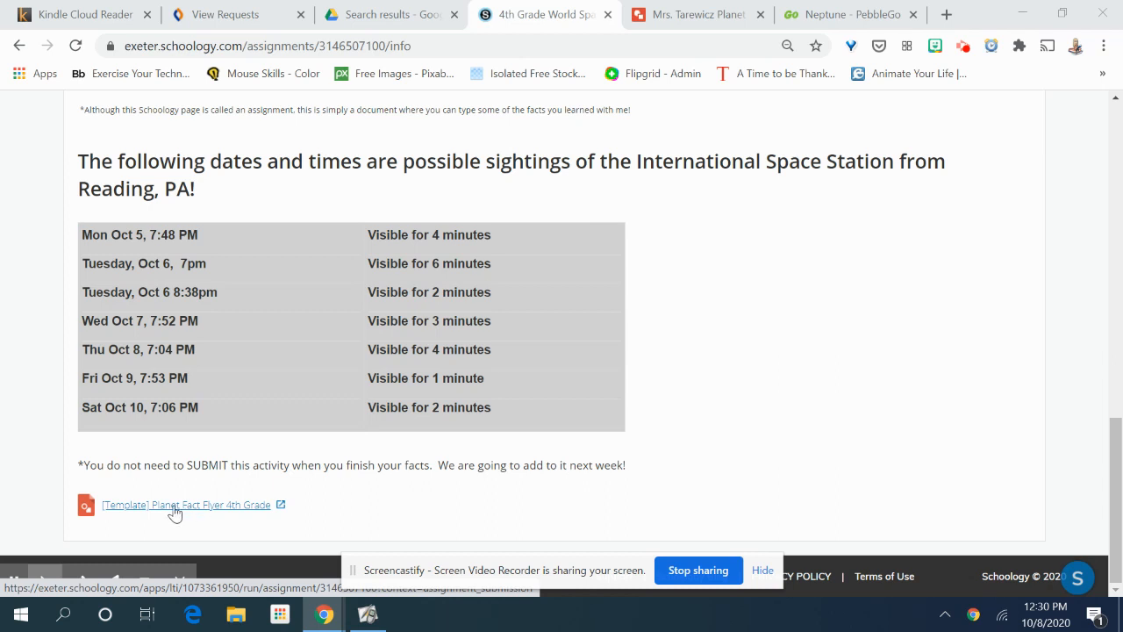
# Switch to the Planet Fact Flyer drawing and hide the screen-sharing notice.
pyautogui.click(758, 9)
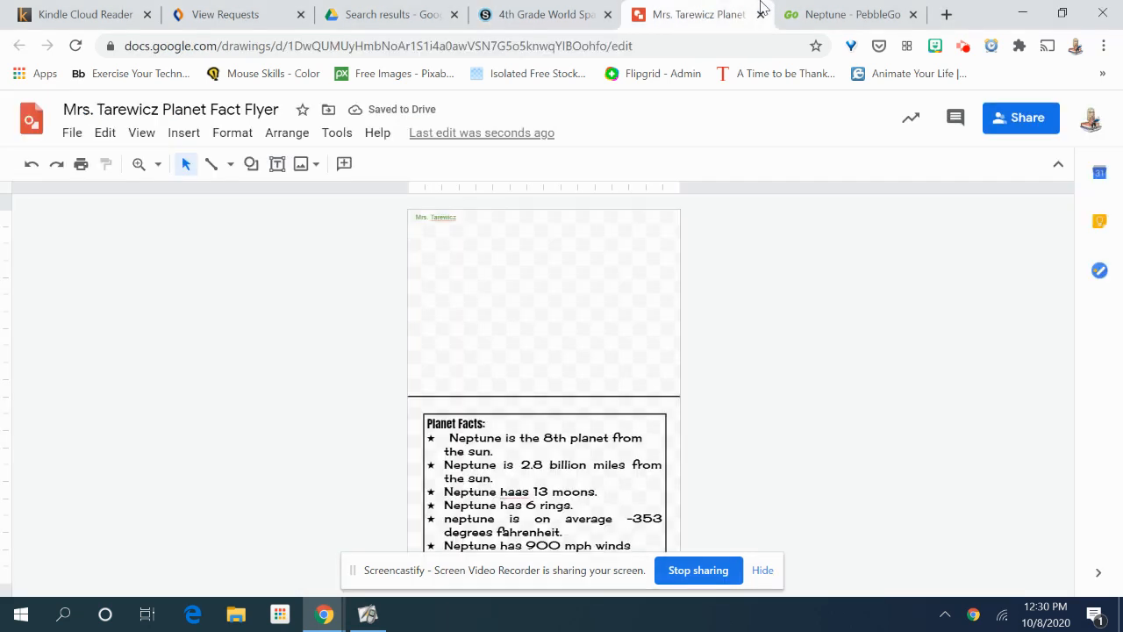
pyautogui.click(762, 569)
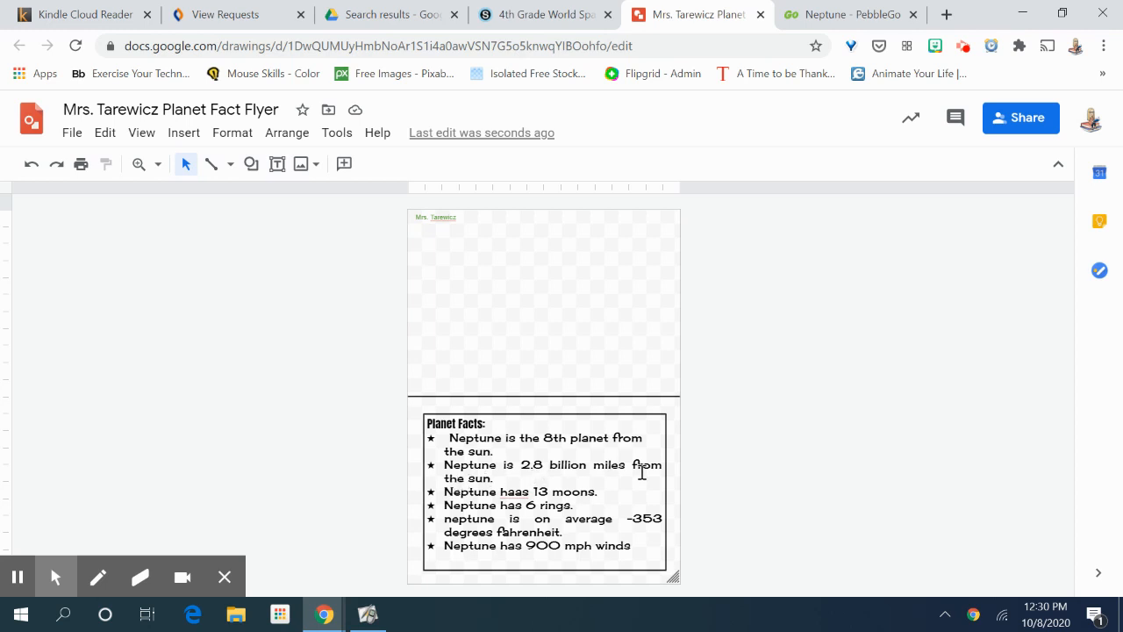
# Switch to the PebbleGo Next article on Neptune and read through its Neptune's Moons and Neptune's Rings sections.
pyautogui.click(824, 11)
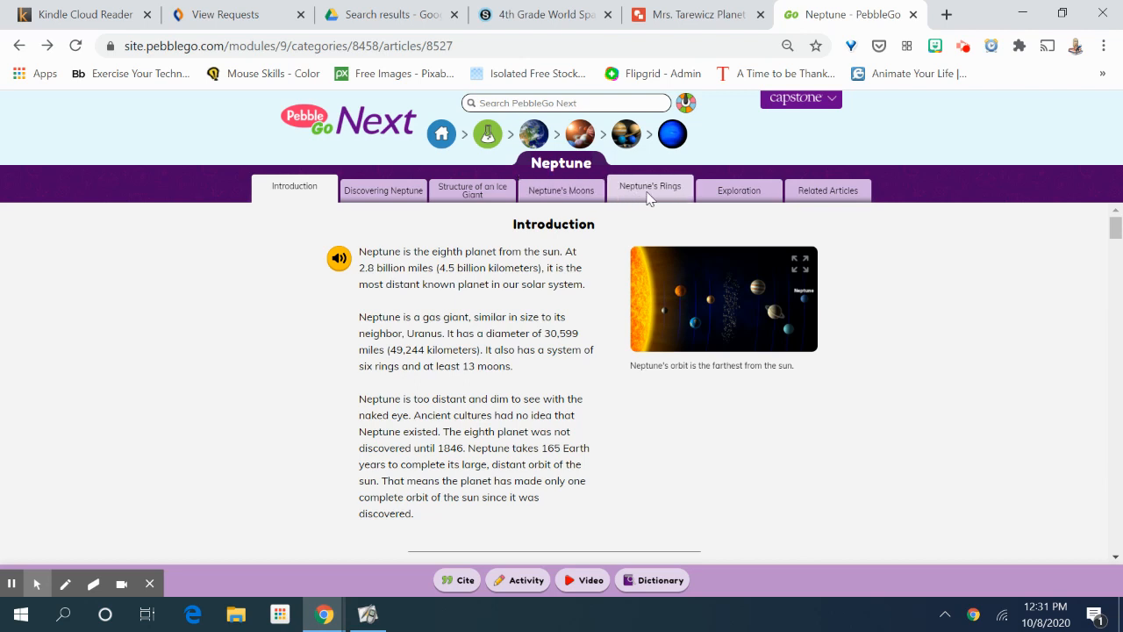
pyautogui.click(576, 195)
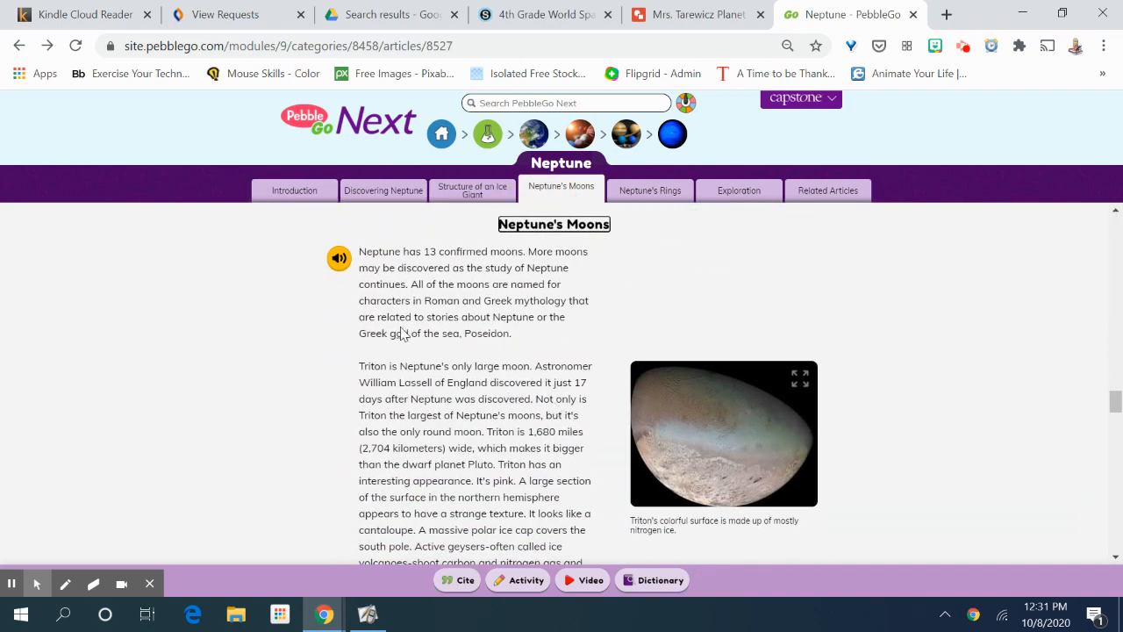
pyautogui.scroll(-7, 342, 318)
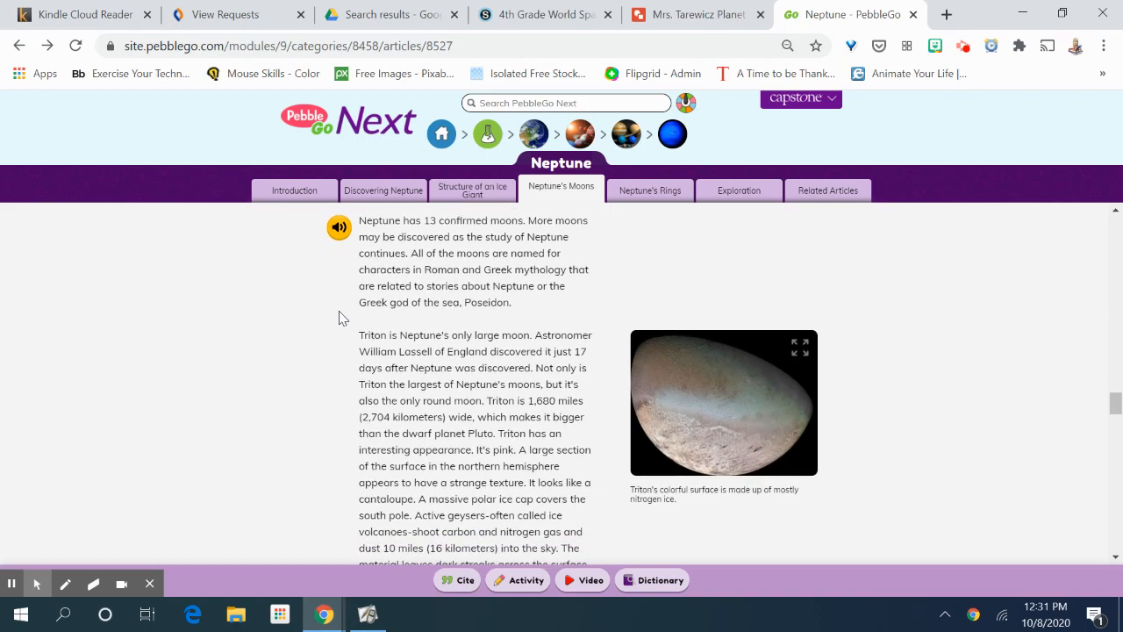
pyautogui.scroll(-6, 342, 318)
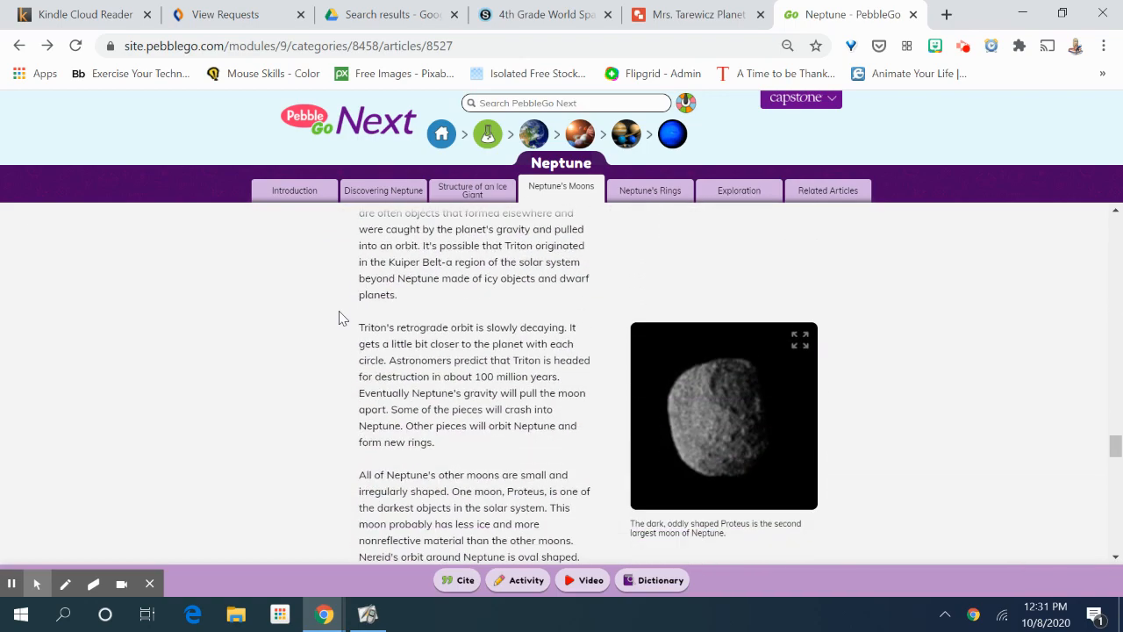
pyautogui.scroll(-2, 342, 317)
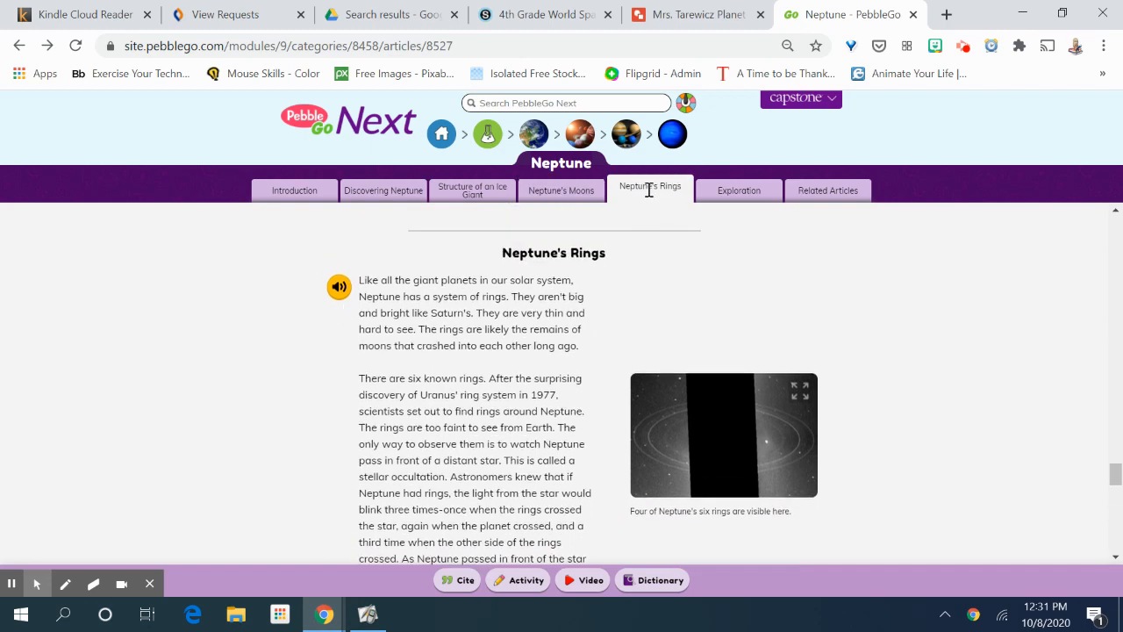
pyautogui.scroll(-5, 482, 315)
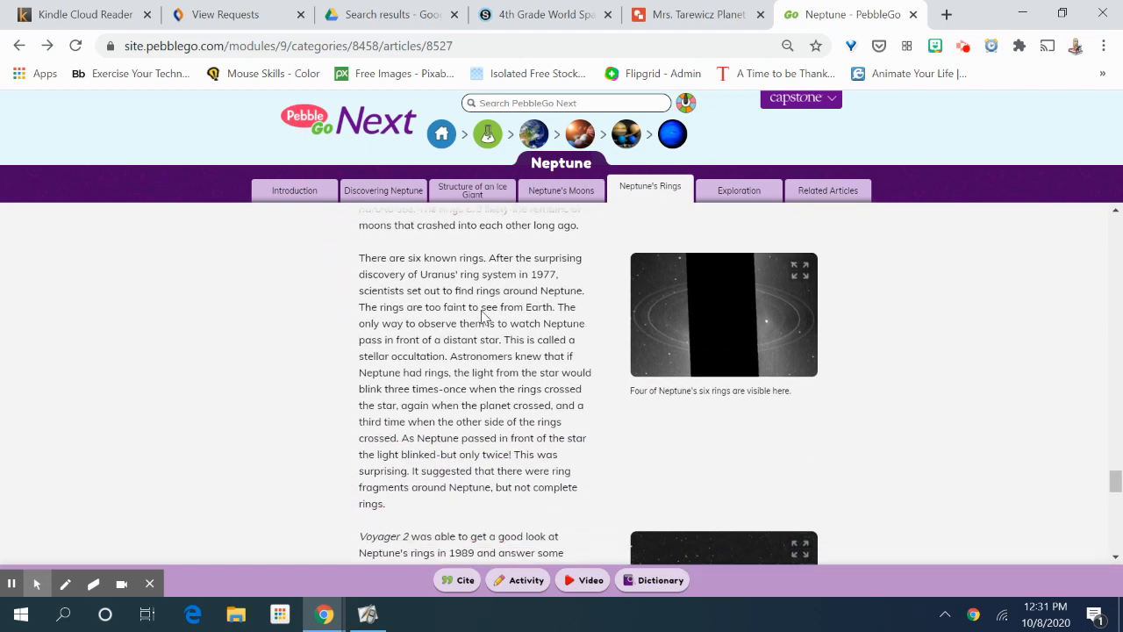
pyautogui.scroll(-2, 483, 316)
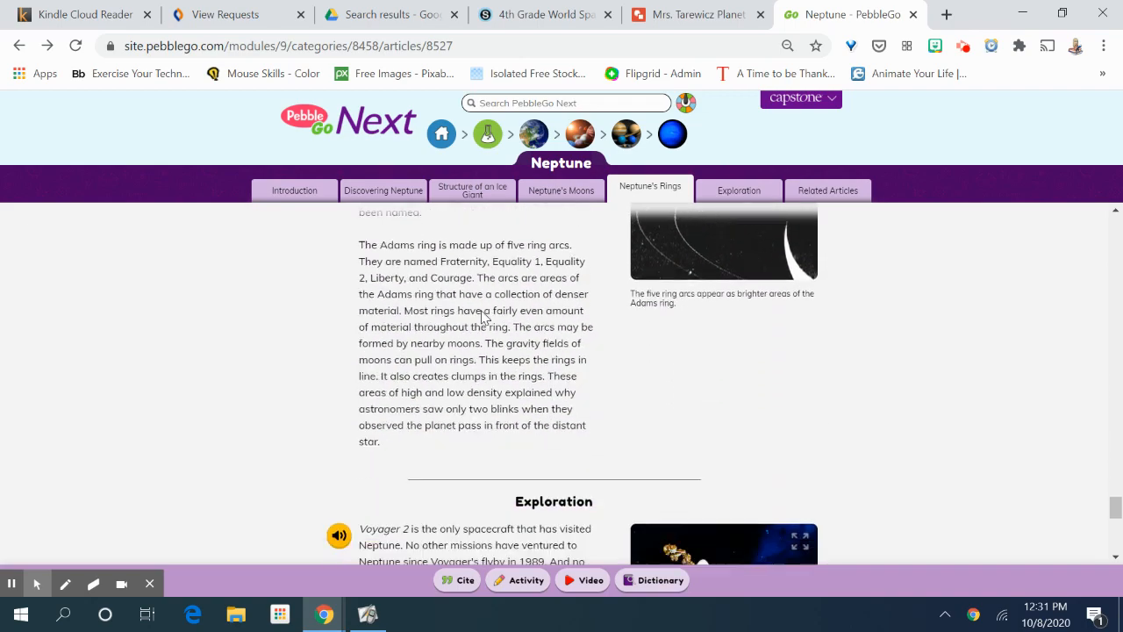
pyautogui.scroll(4, 483, 316)
pyautogui.scroll(3, 482, 317)
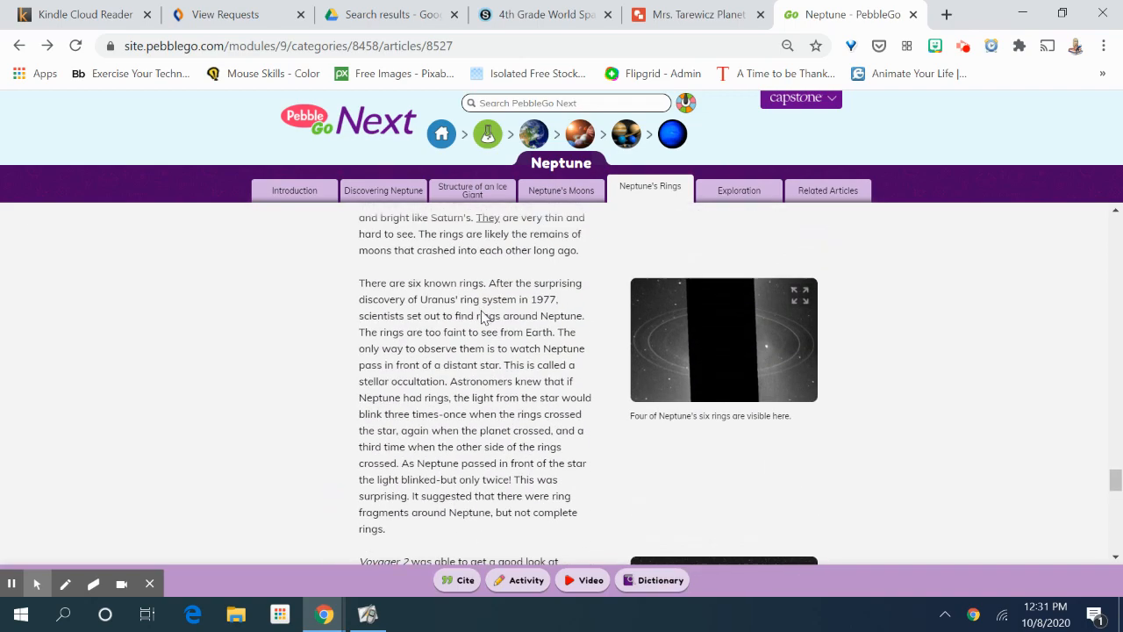
# Return to the Planet Fact Flyer drawing, end the wind-speed fact with a period, and capitalize "Neptune" in the average-temperature fact.
pyautogui.click(693, 14)
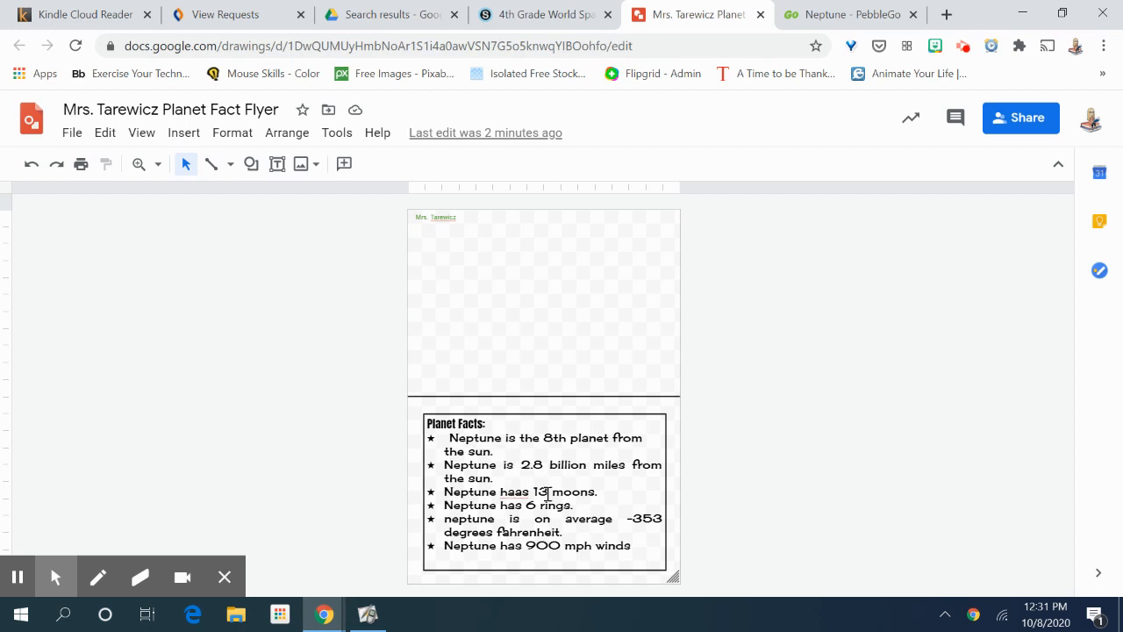
pyautogui.click(631, 544)
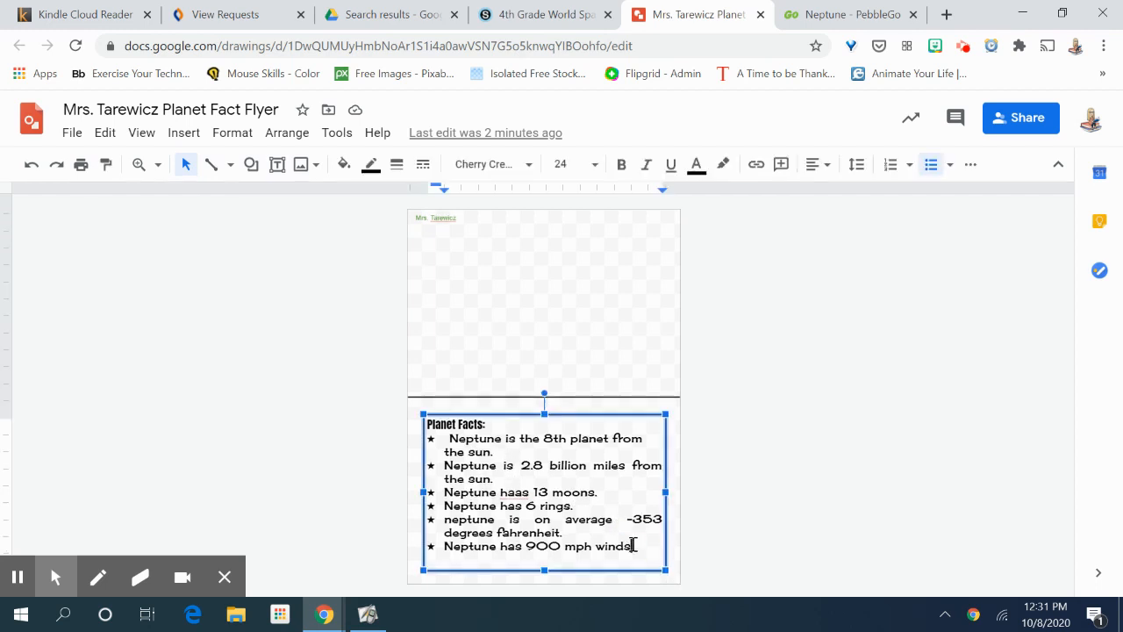
pyautogui.write('.')
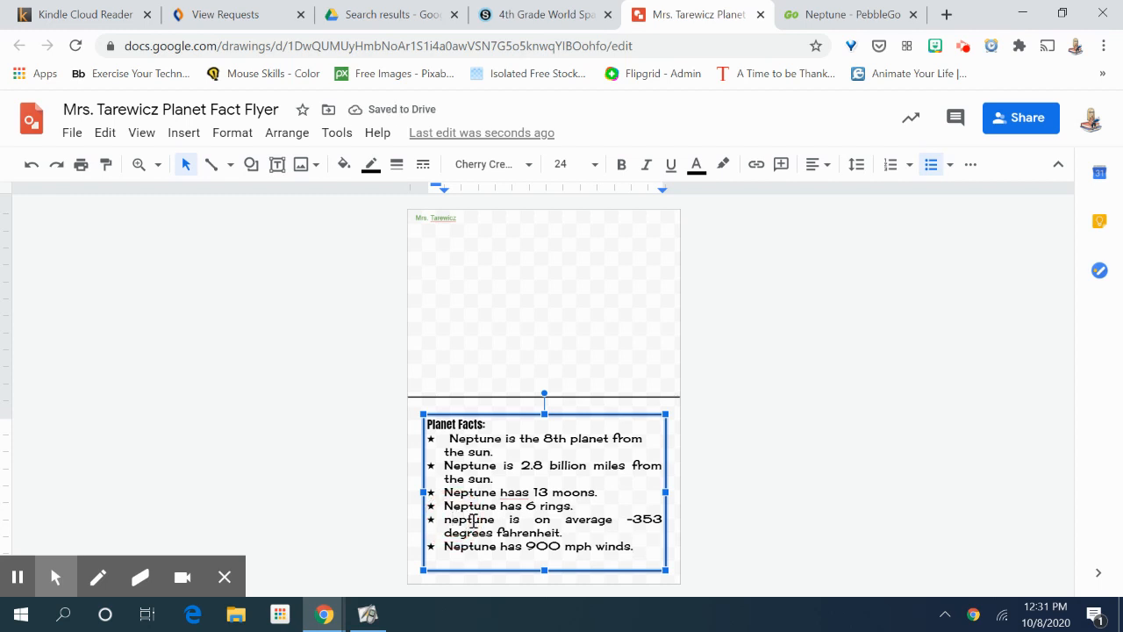
pyautogui.press('BackSpace')
pyautogui.write('N')
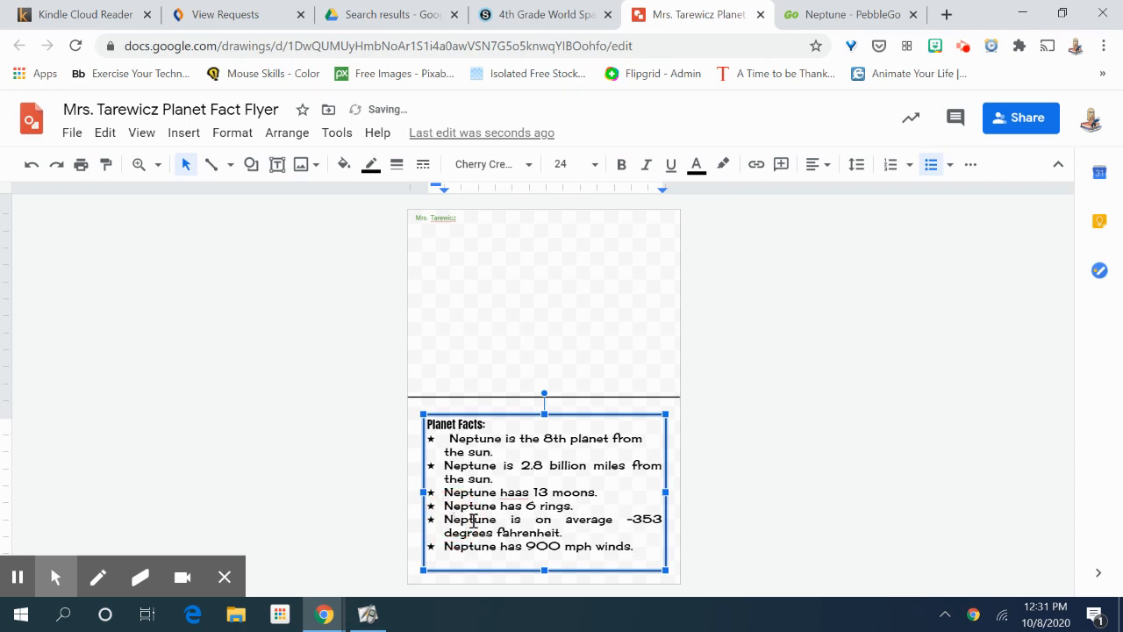
# Correct the misspelled word "haas" to "has" in the flyer's fact about moons using the spelling suggestion.
pyautogui.rightClick(517, 492)
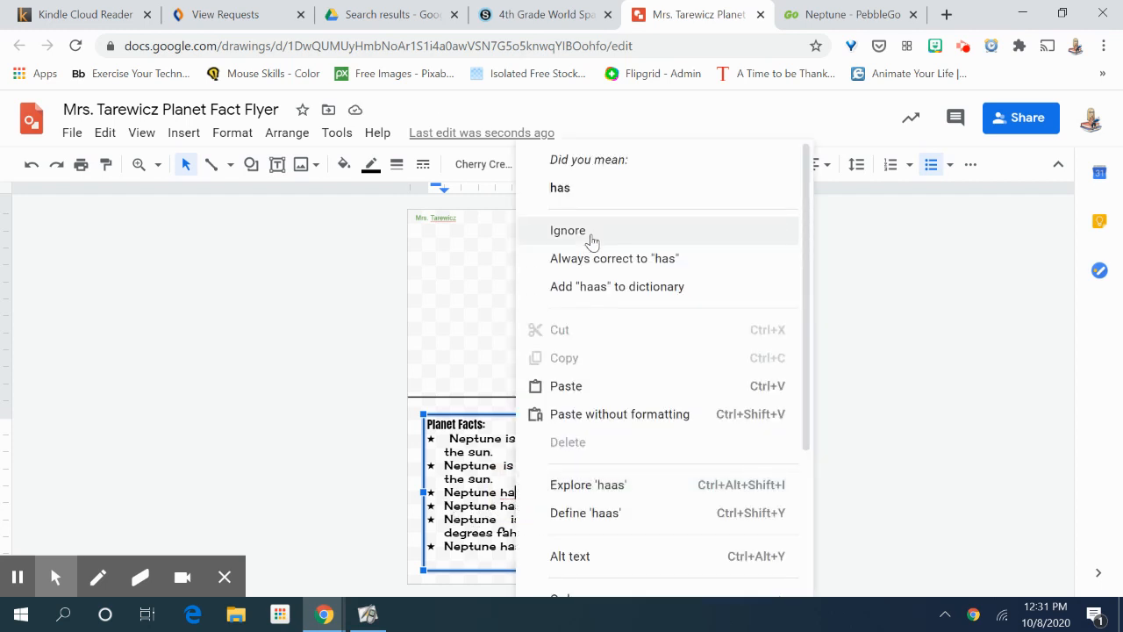
pyautogui.click(577, 191)
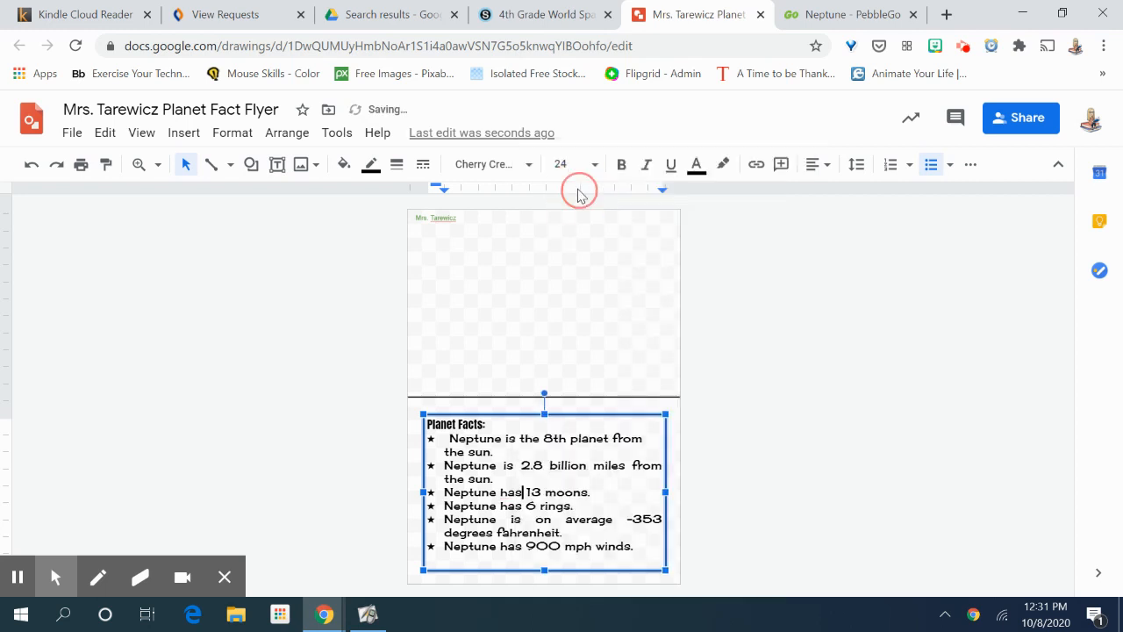
pyautogui.click(758, 436)
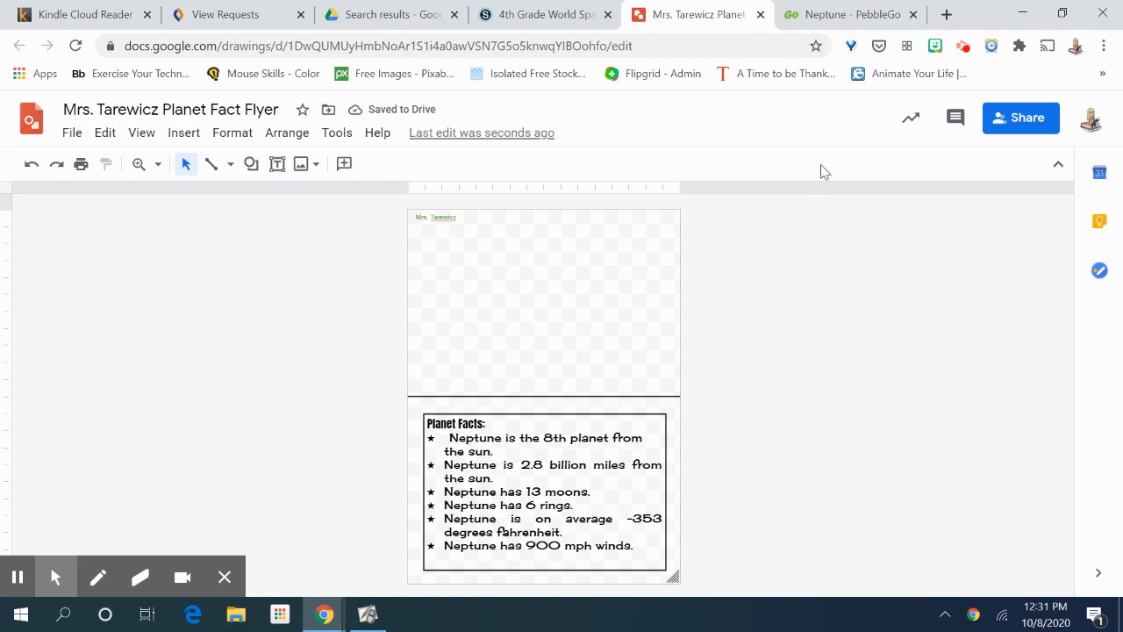
# Switch to the PebbleGo Neptune article and enlarge the Storms picture labelled Great Dark Spot and Scooter.
pyautogui.click(851, 8)
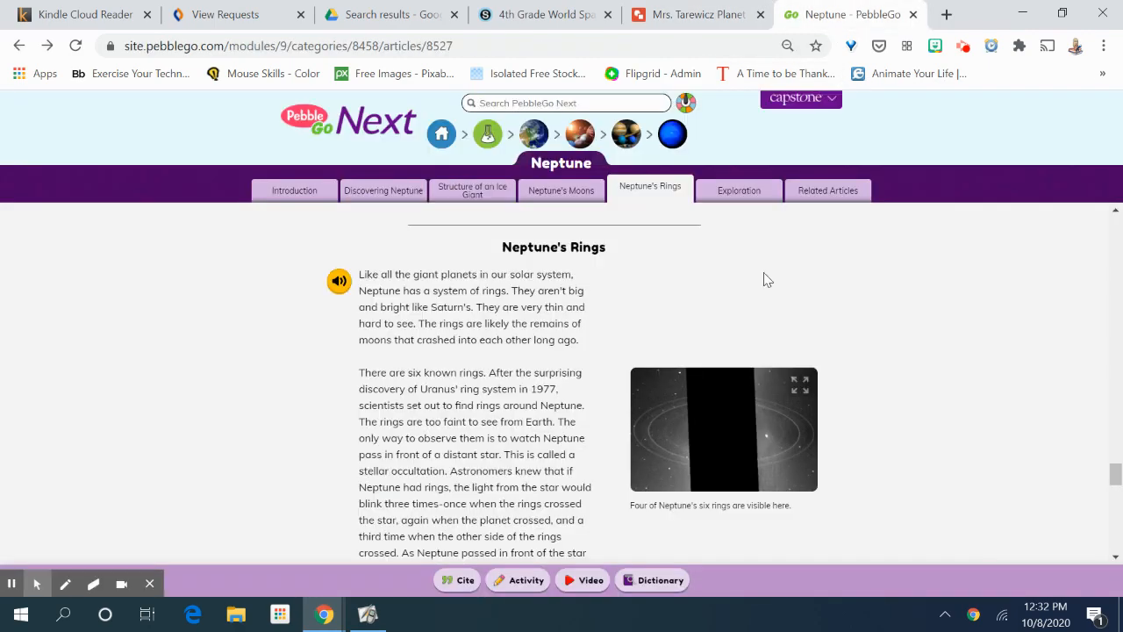
pyautogui.scroll(-10, 682, 494)
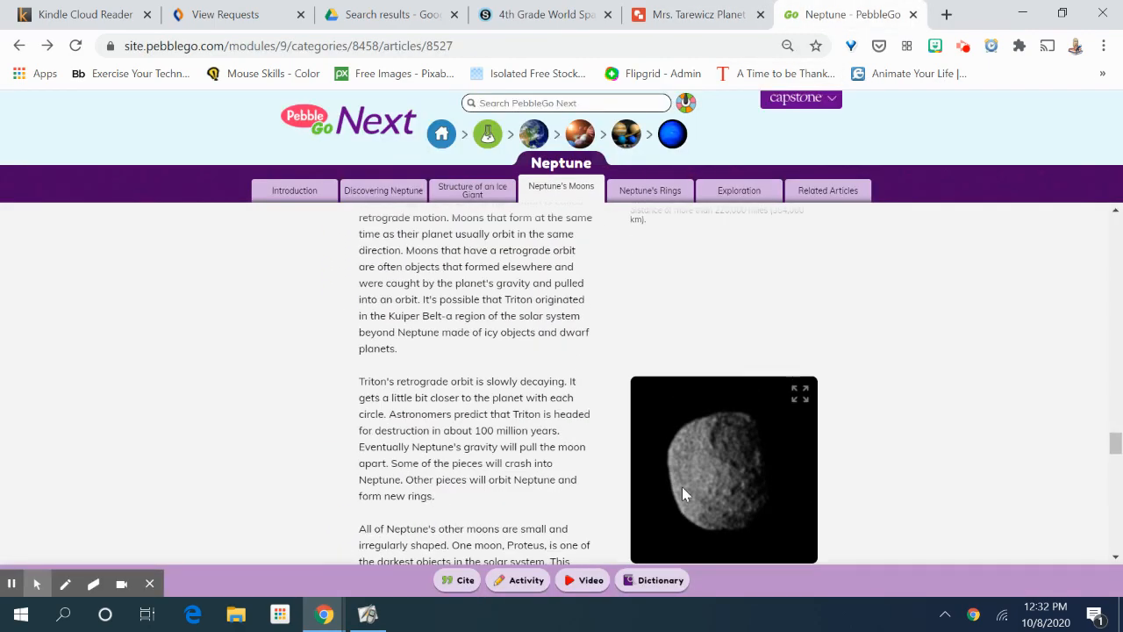
pyautogui.scroll(10, 682, 494)
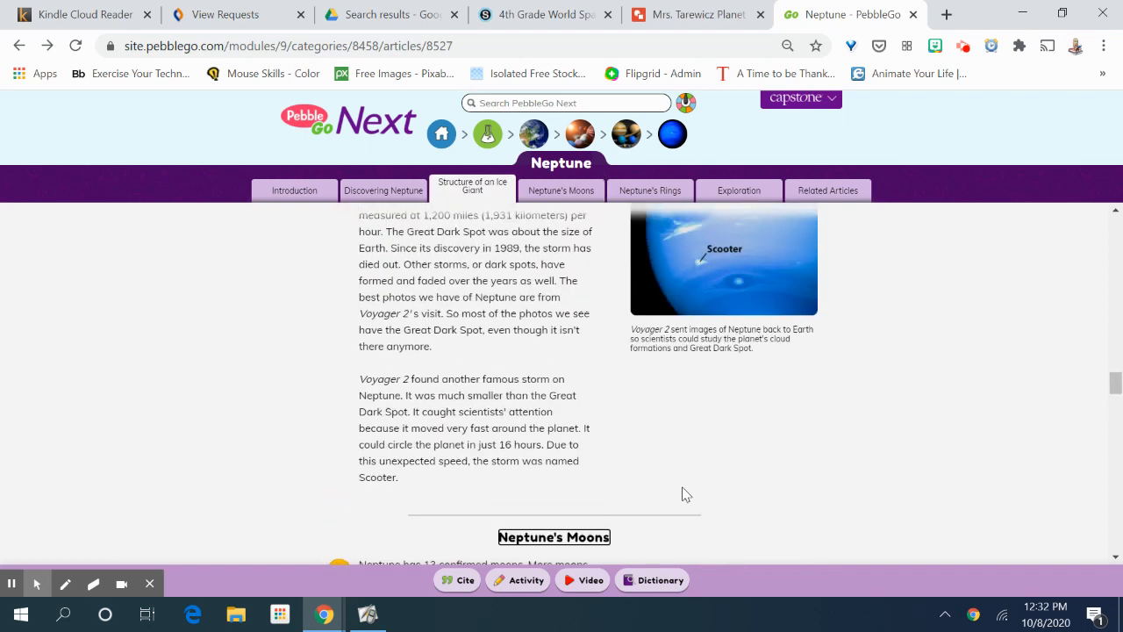
pyautogui.scroll(2, 682, 493)
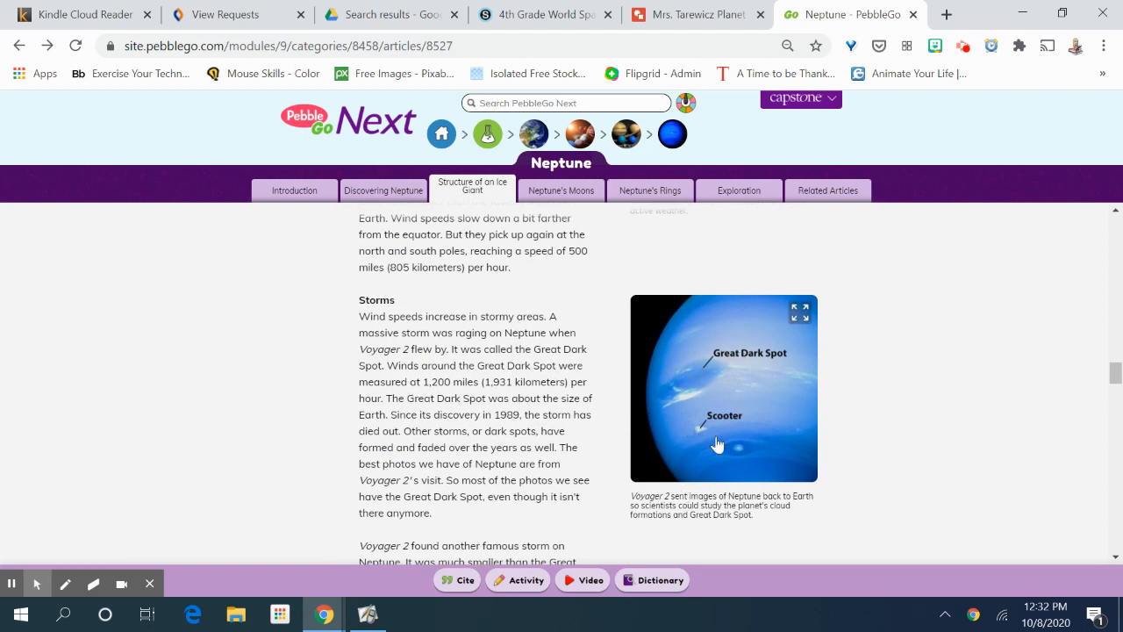
pyautogui.click(799, 314)
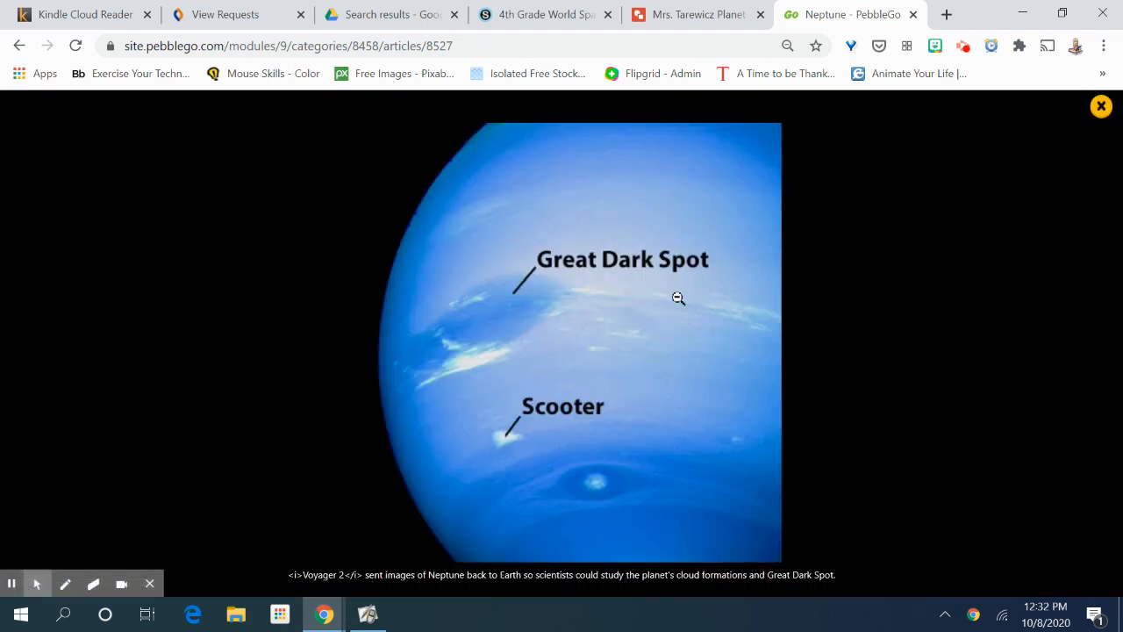
# Return to the flyer drawing and draw a wide oval in the blank area above the planet facts.
pyautogui.click(700, 11)
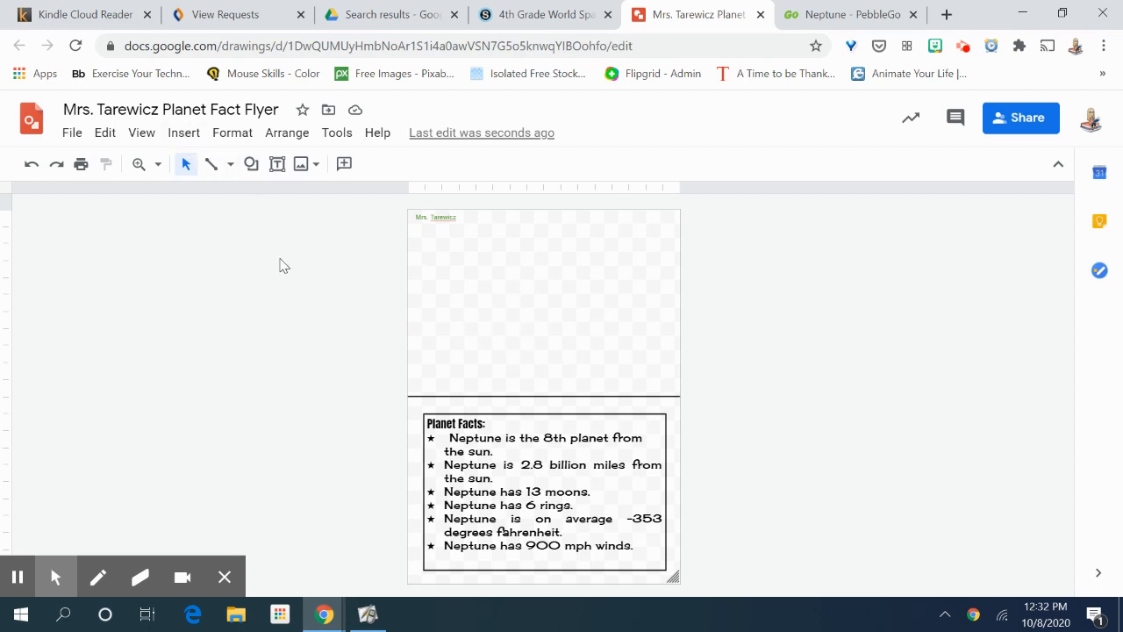
pyautogui.click(251, 164)
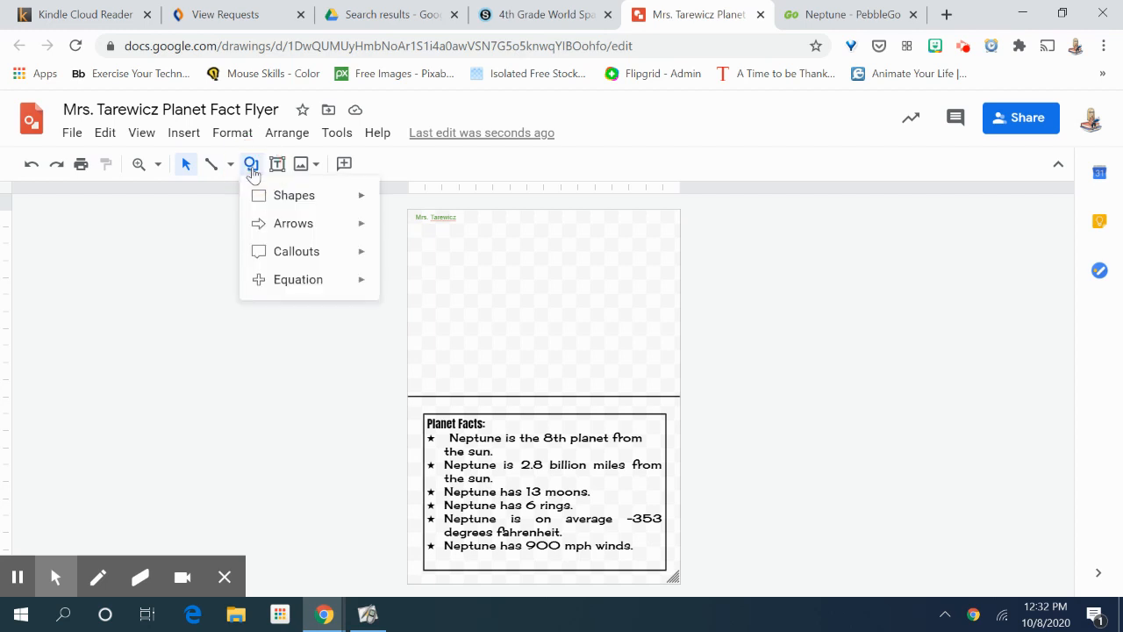
pyautogui.moveTo(260, 197)
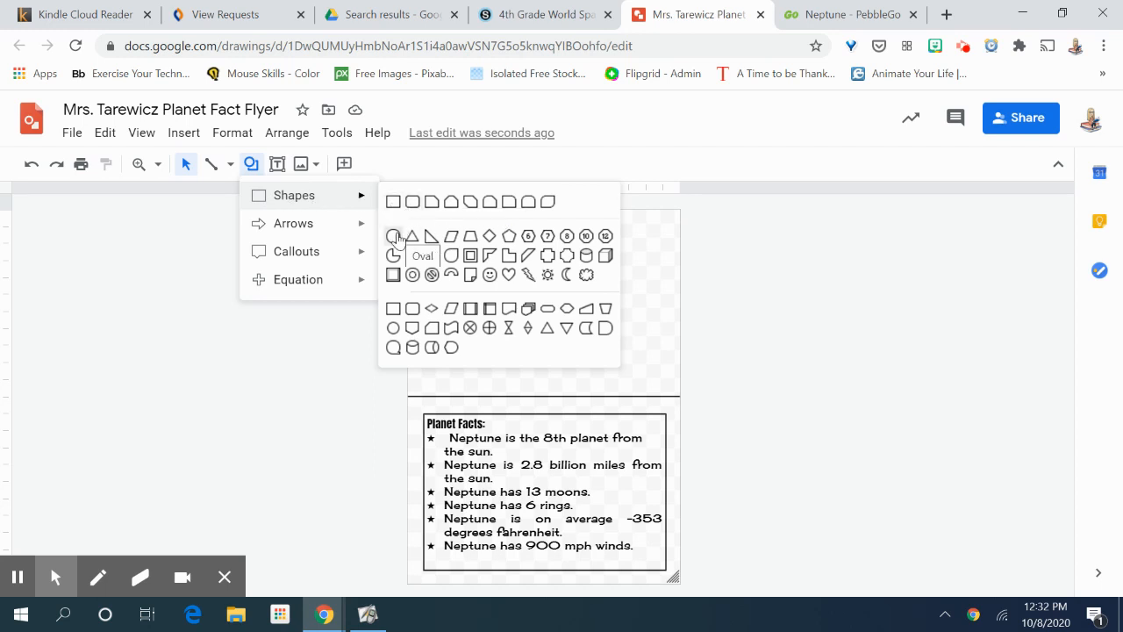
pyautogui.click(393, 236)
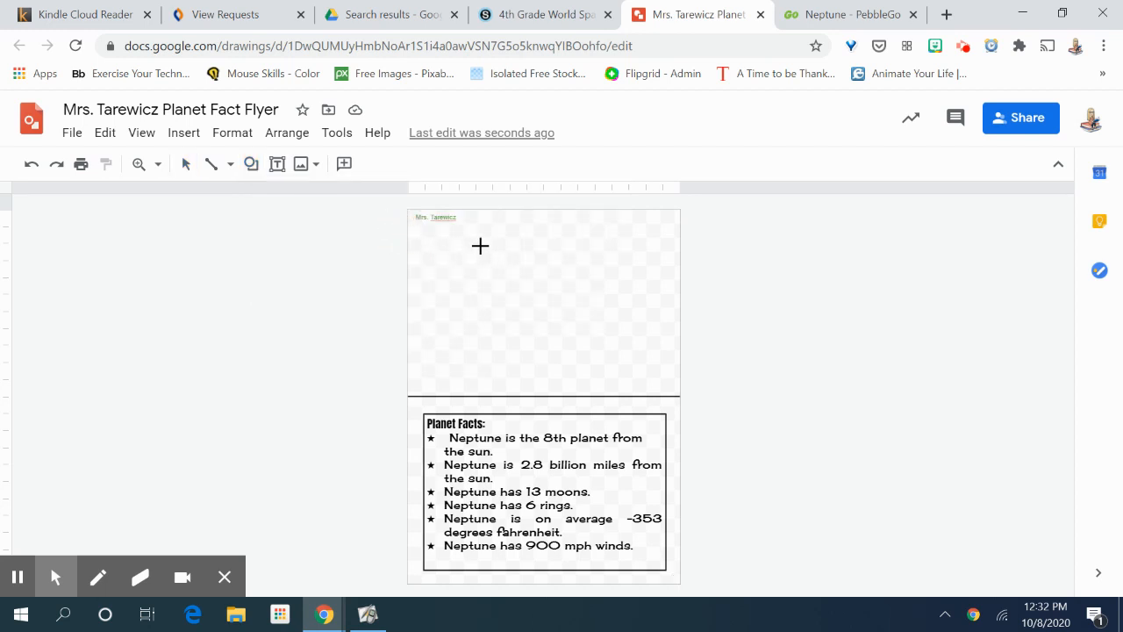
pyautogui.moveTo(480, 245); pyautogui.dragTo(623, 317)
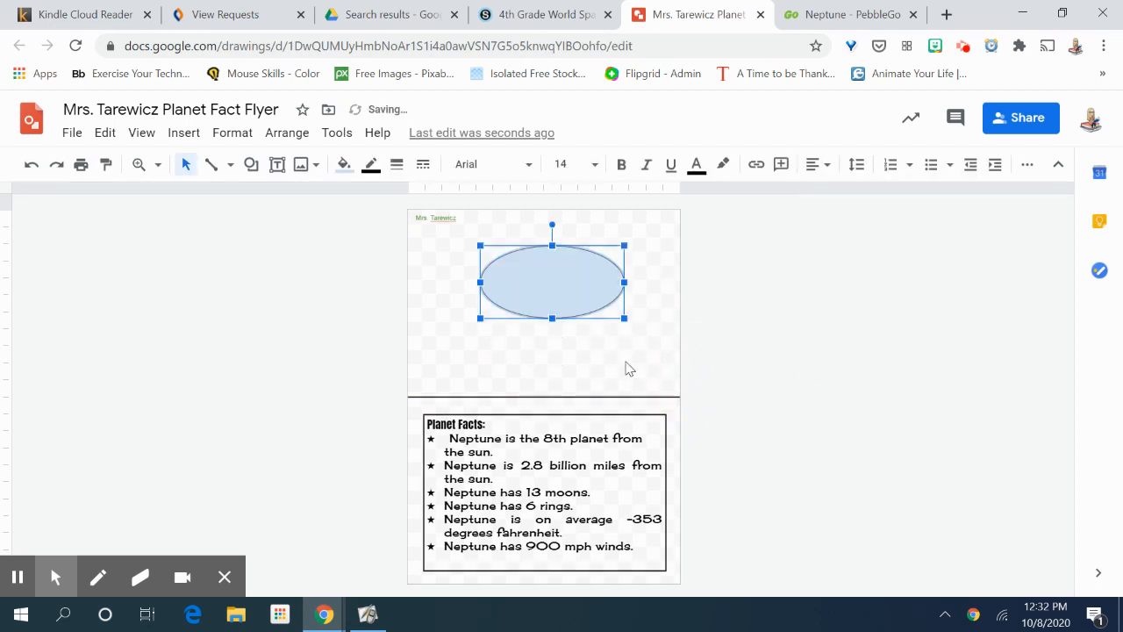
# Stretch the oval downward, leftward and upward into a larger, nearly round planet shape that fills most of the blank area's height.
pyautogui.moveTo(552, 317); pyautogui.dragTo(553, 374)
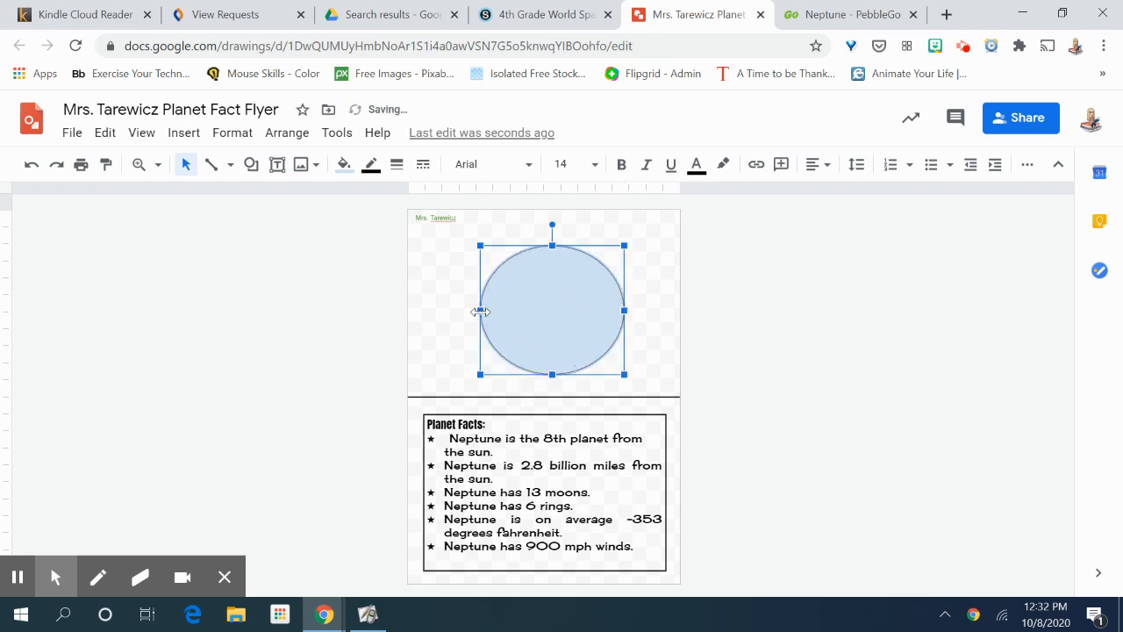
pyautogui.moveTo(480, 311); pyautogui.dragTo(461, 310)
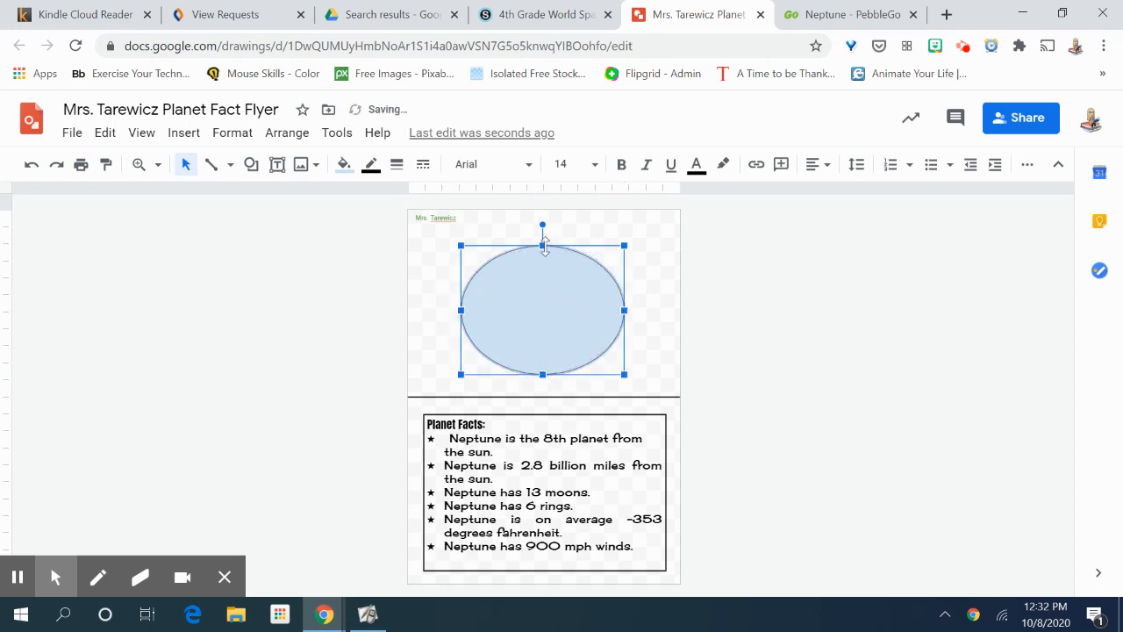
pyautogui.moveTo(544, 248); pyautogui.dragTo(542, 225)
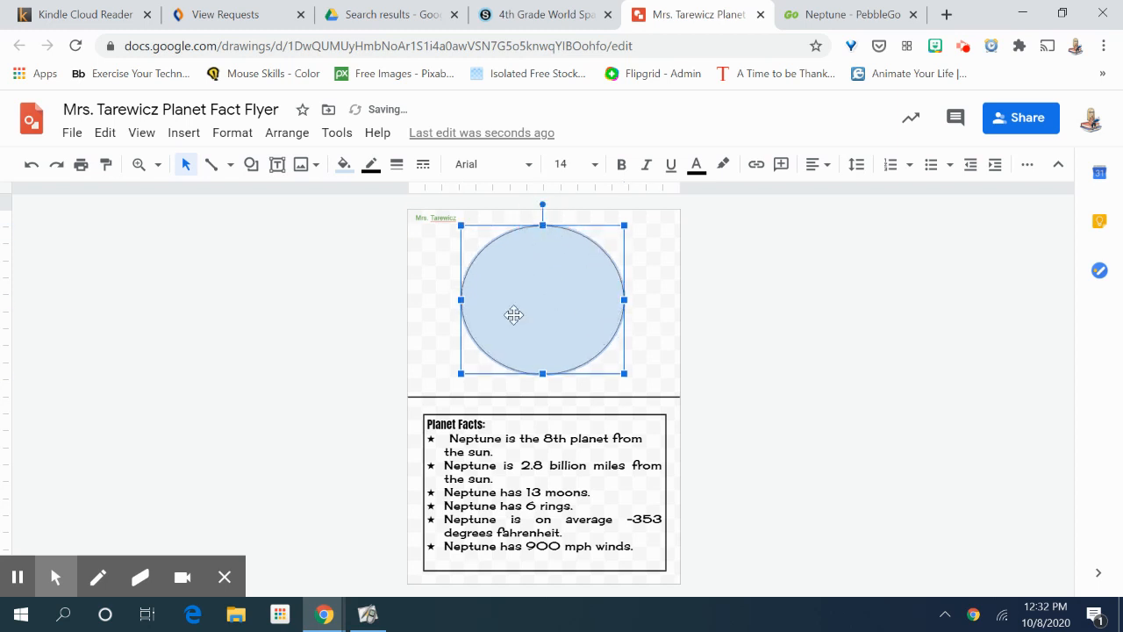
pyautogui.click(713, 340)
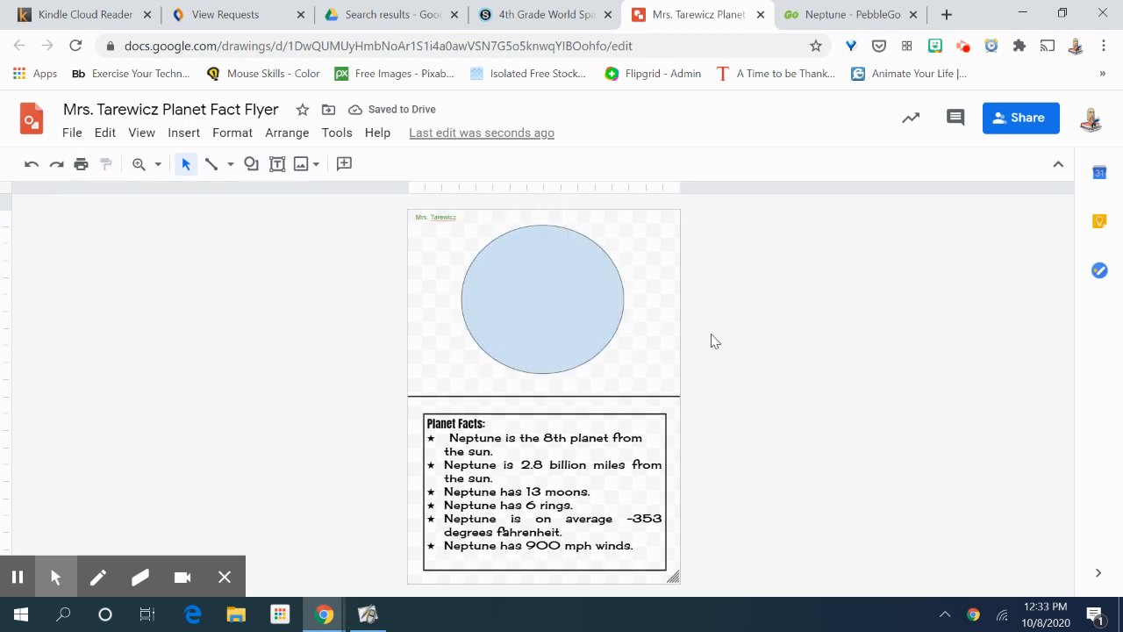
# Compare the enlarged Neptune picture in PebbleGo with the planet circle in the flyer drawing.
pyautogui.click(817, 17)
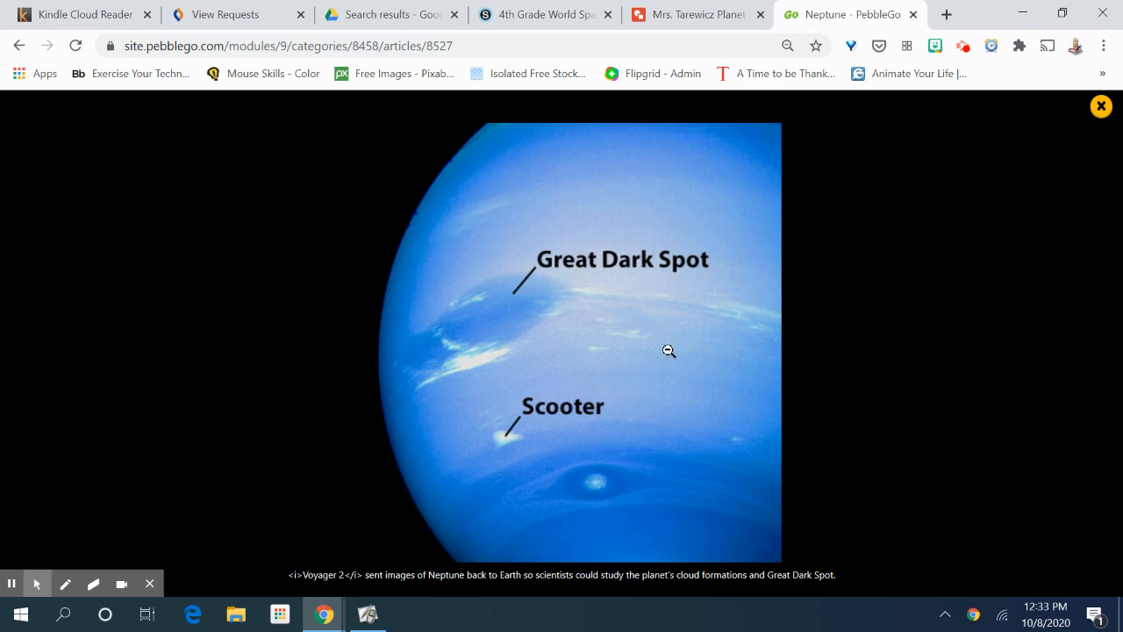
pyautogui.click(693, 14)
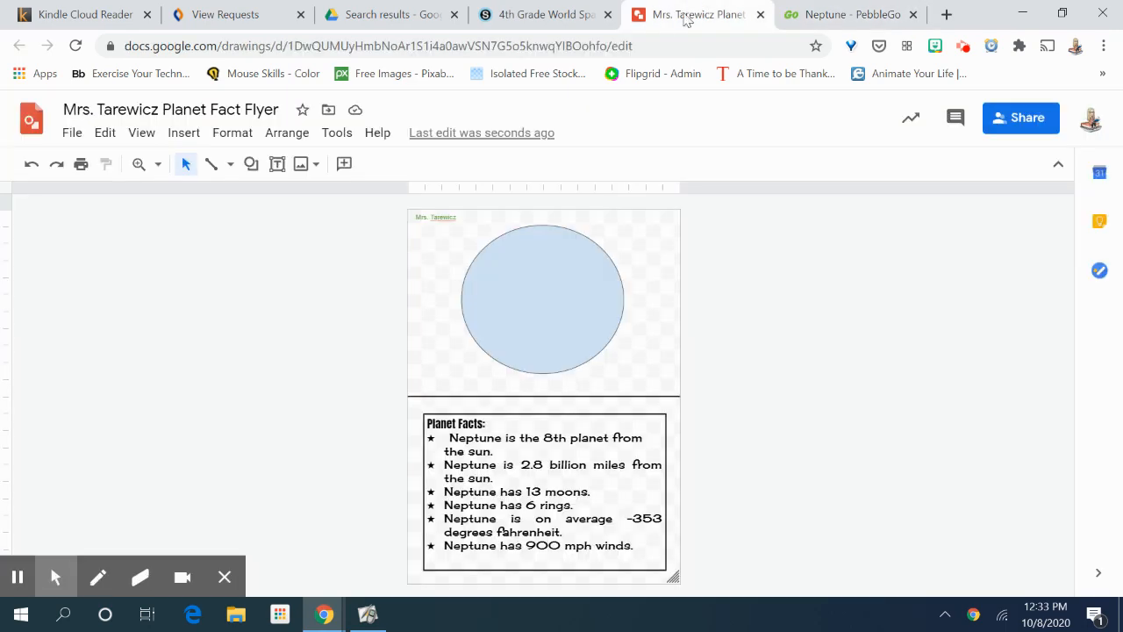
pyautogui.click(550, 334)
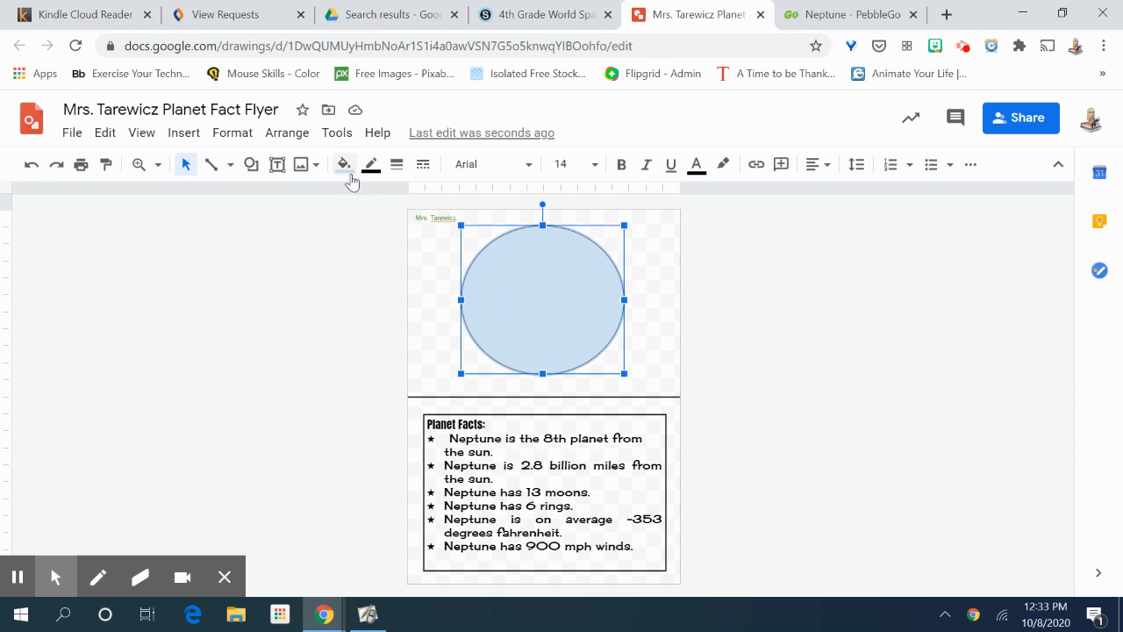
pyautogui.click(353, 293)
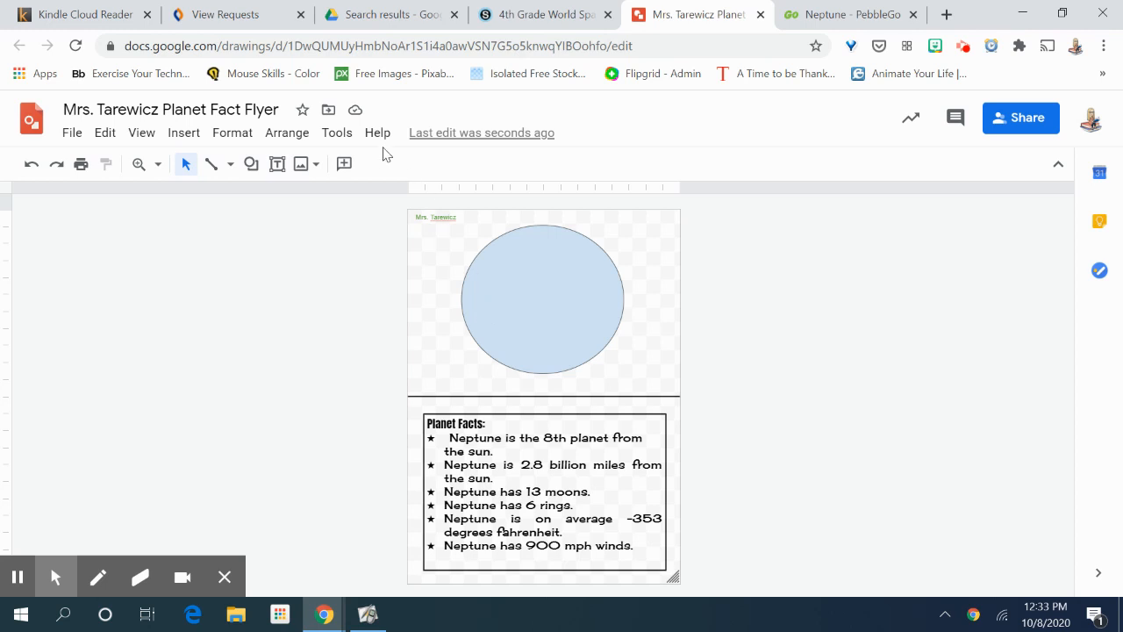
# Fill the planet circle with a solid medium blue and compare it with the enlarged Neptune picture in PebbleGo.
pyautogui.click(510, 287)
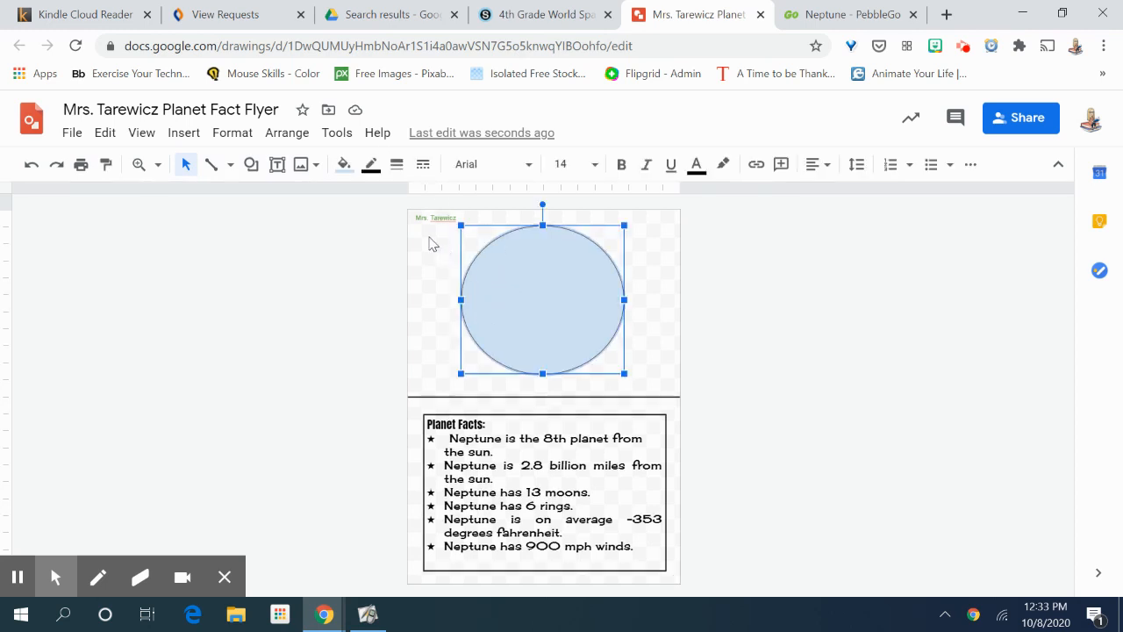
pyautogui.click(345, 167)
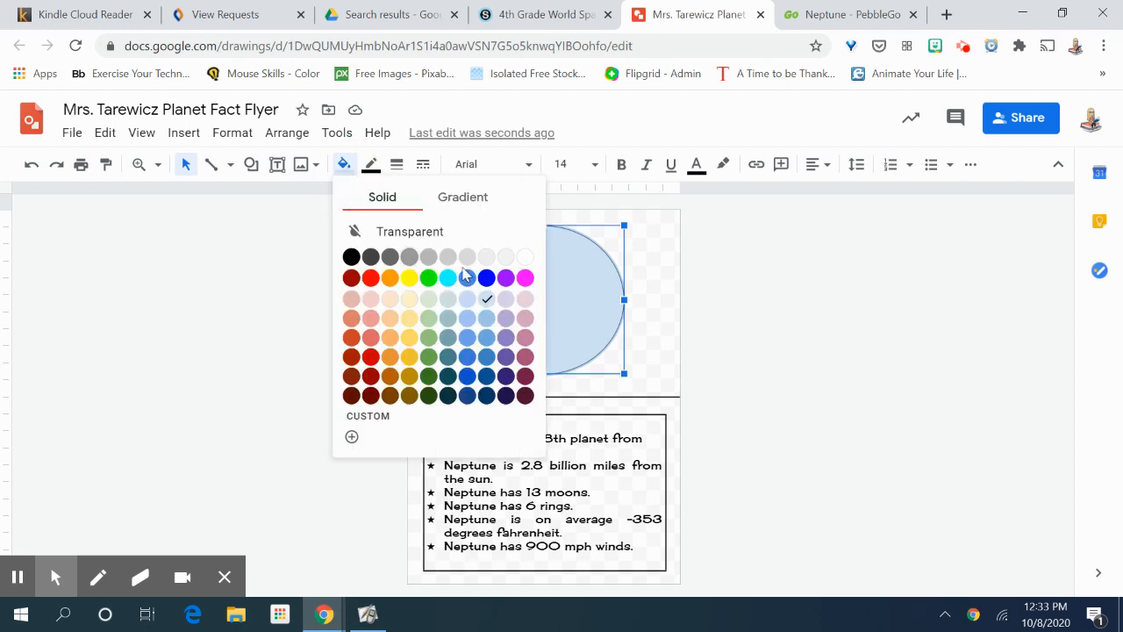
pyautogui.click(486, 339)
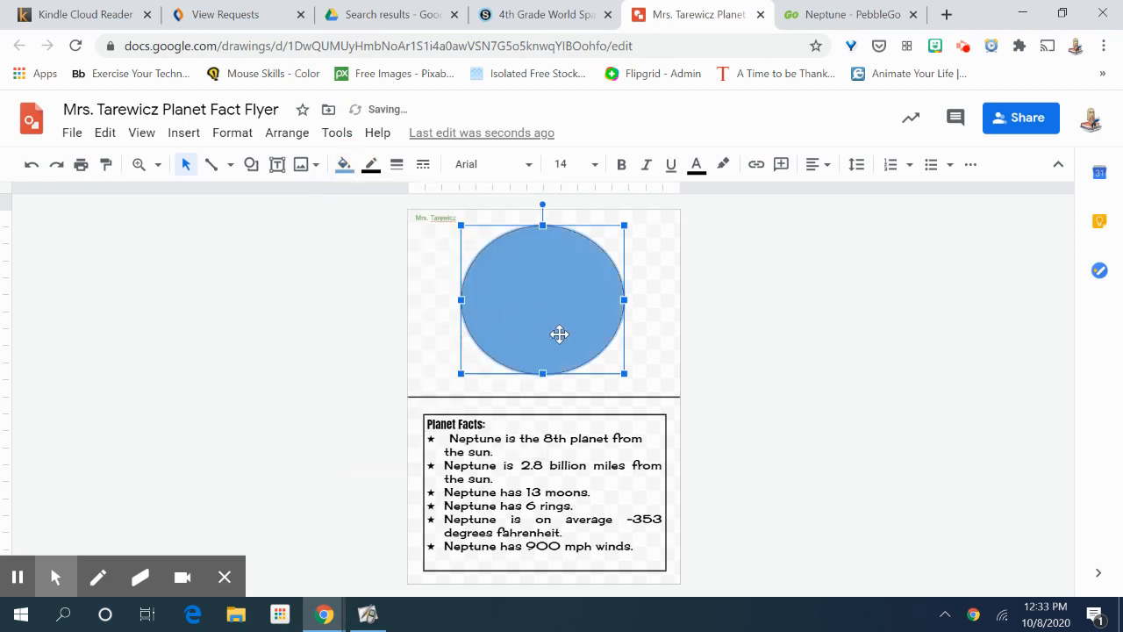
pyautogui.click(847, 13)
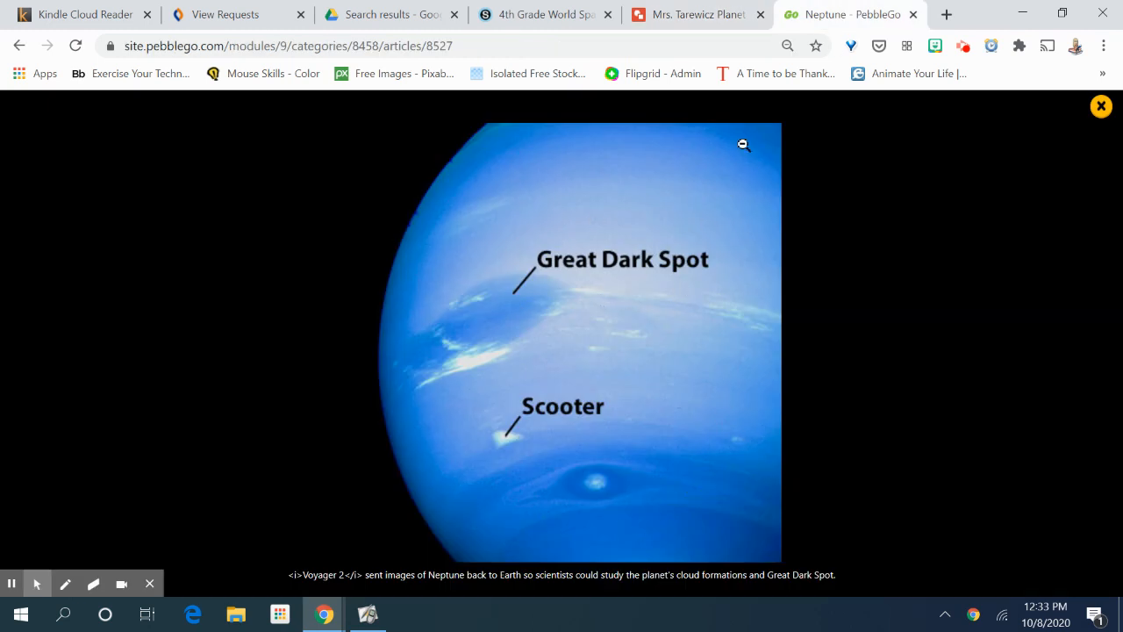
pyautogui.click(699, 18)
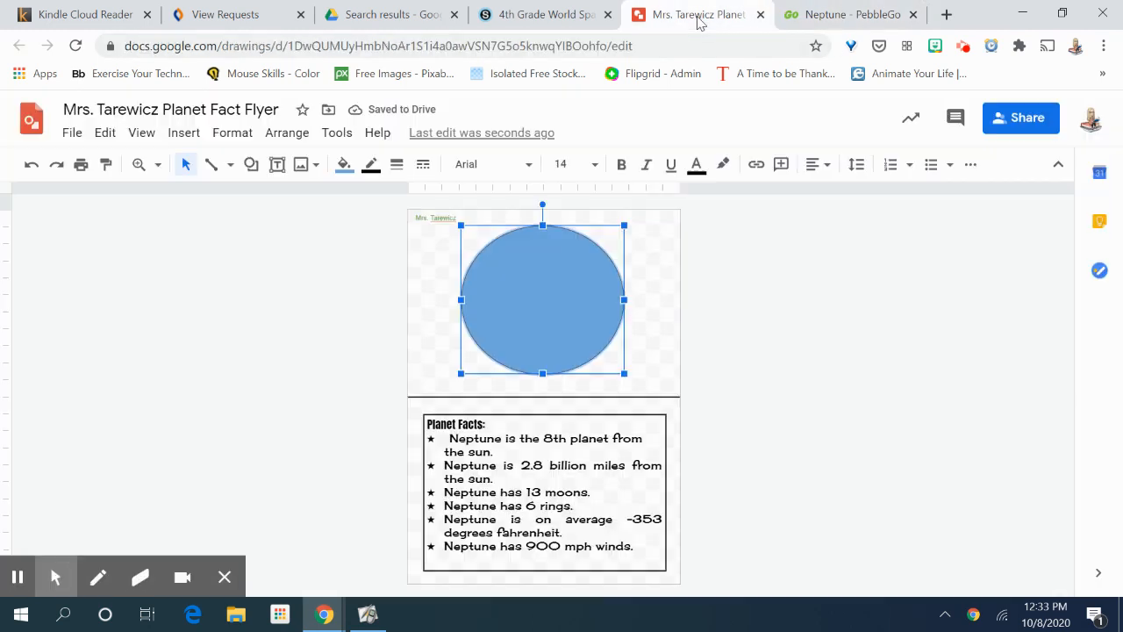
# Start a custom gradient fill for the planet circle.
pyautogui.click(345, 165)
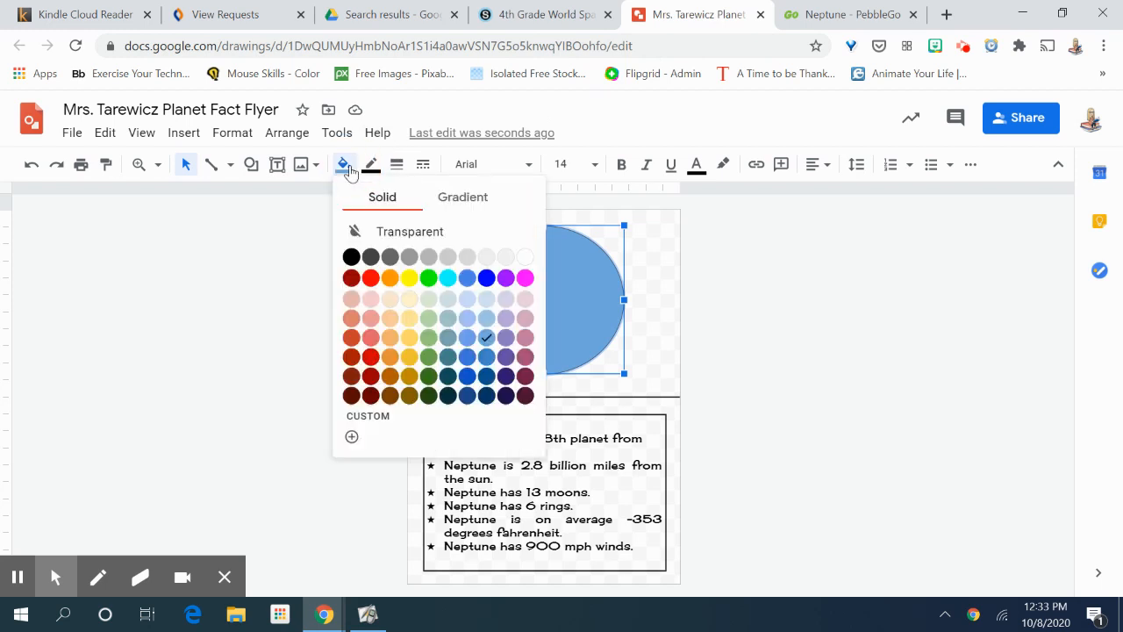
pyautogui.click(474, 198)
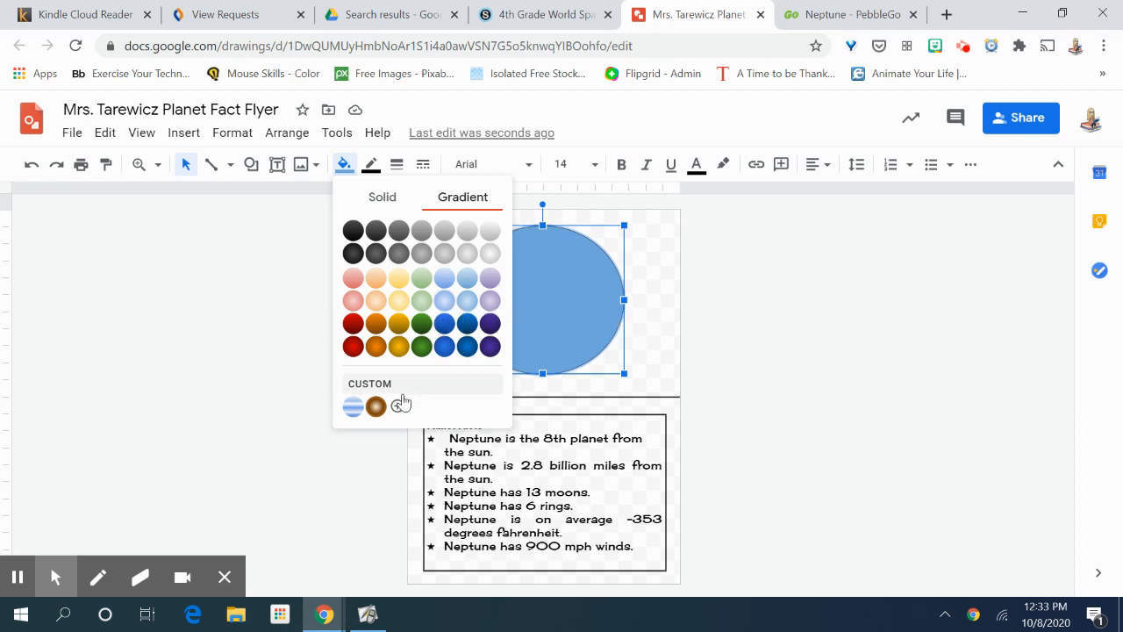
pyautogui.click(388, 384)
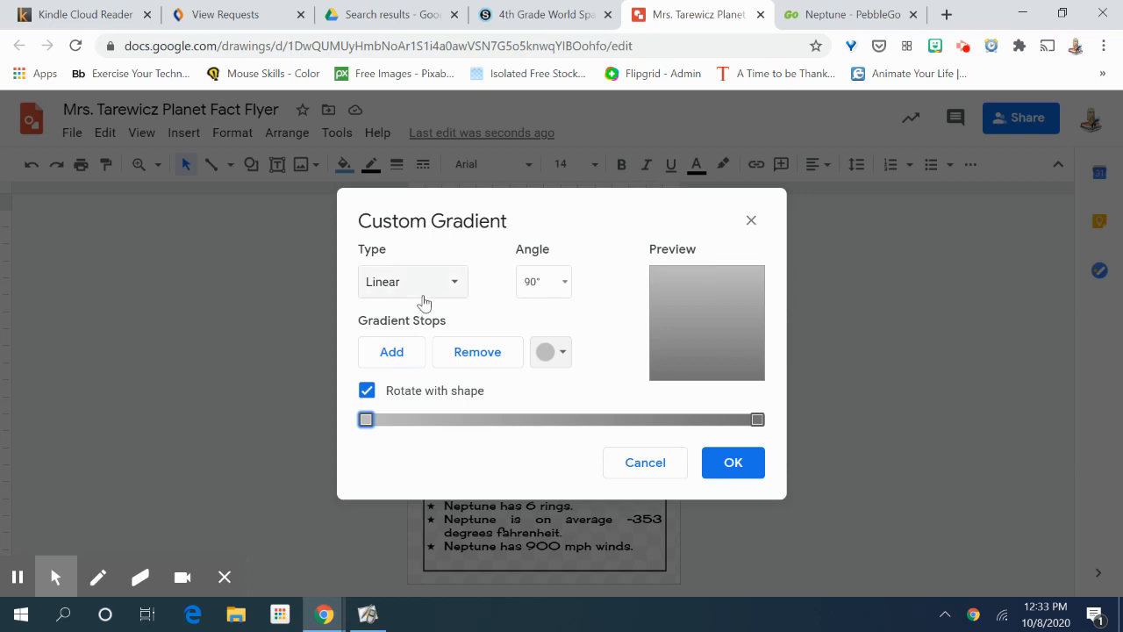
# Try the Radial gradient type and return the type to Linear.
pyautogui.click(443, 287)
pyautogui.click(408, 349)
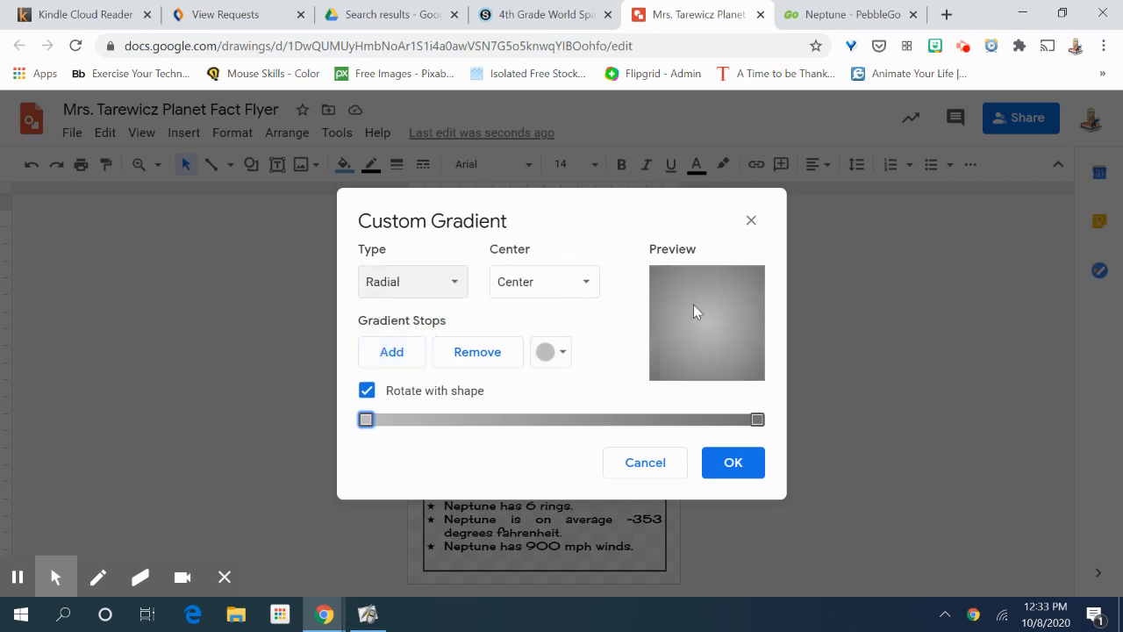
pyautogui.click(457, 282)
pyautogui.click(421, 320)
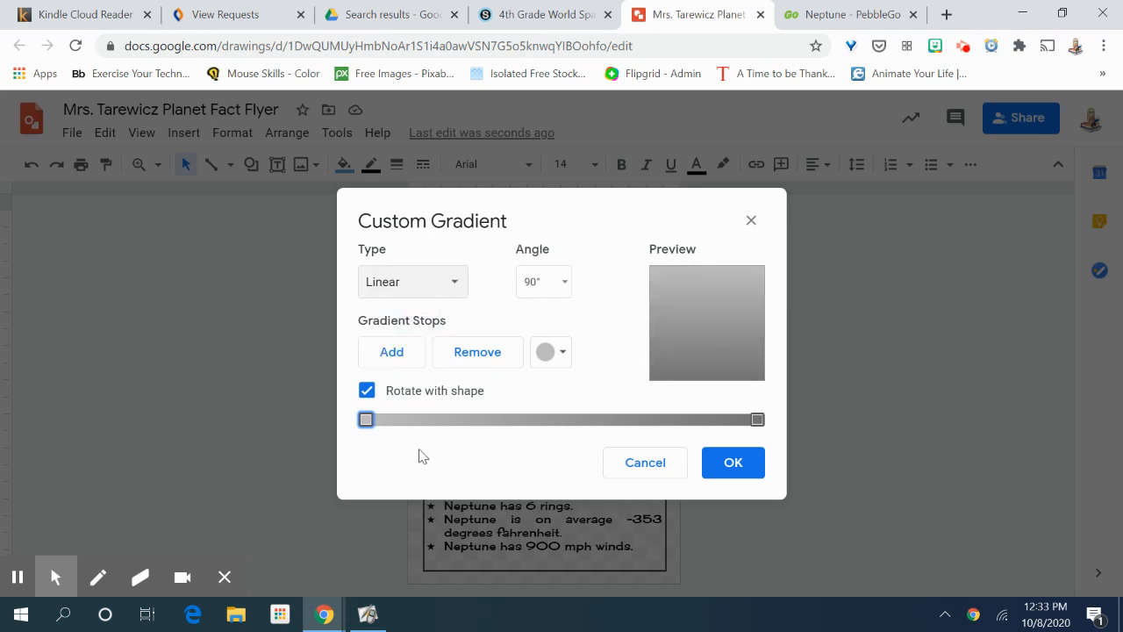
# Color the gradient's starting stop medium blue and its ending stop a lighter blue.
pyautogui.click(551, 352)
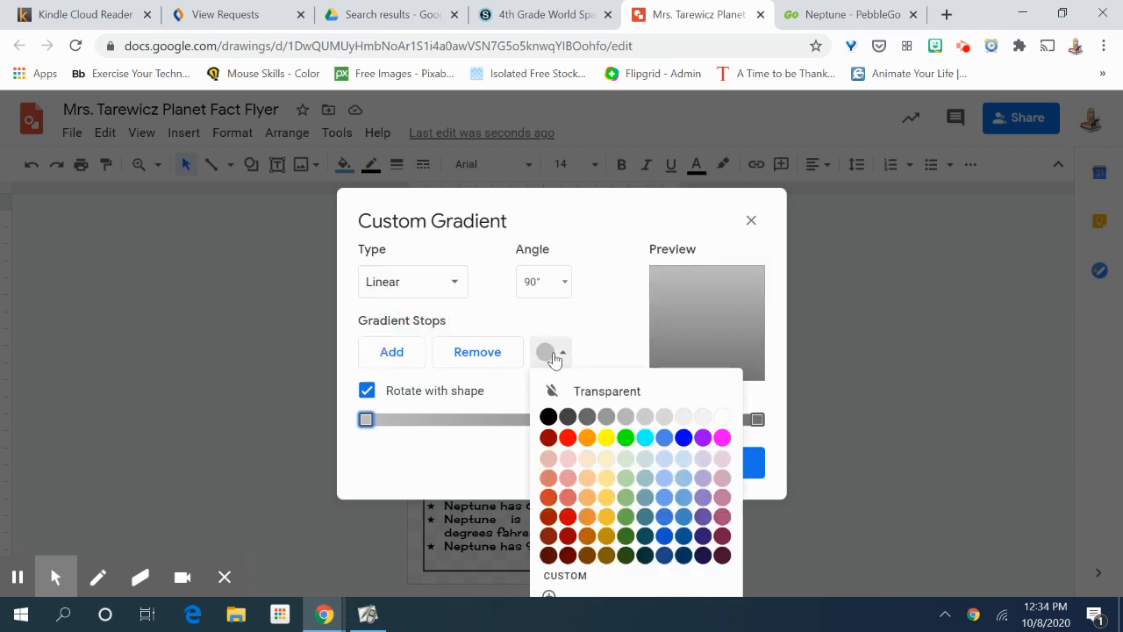
pyautogui.click(683, 497)
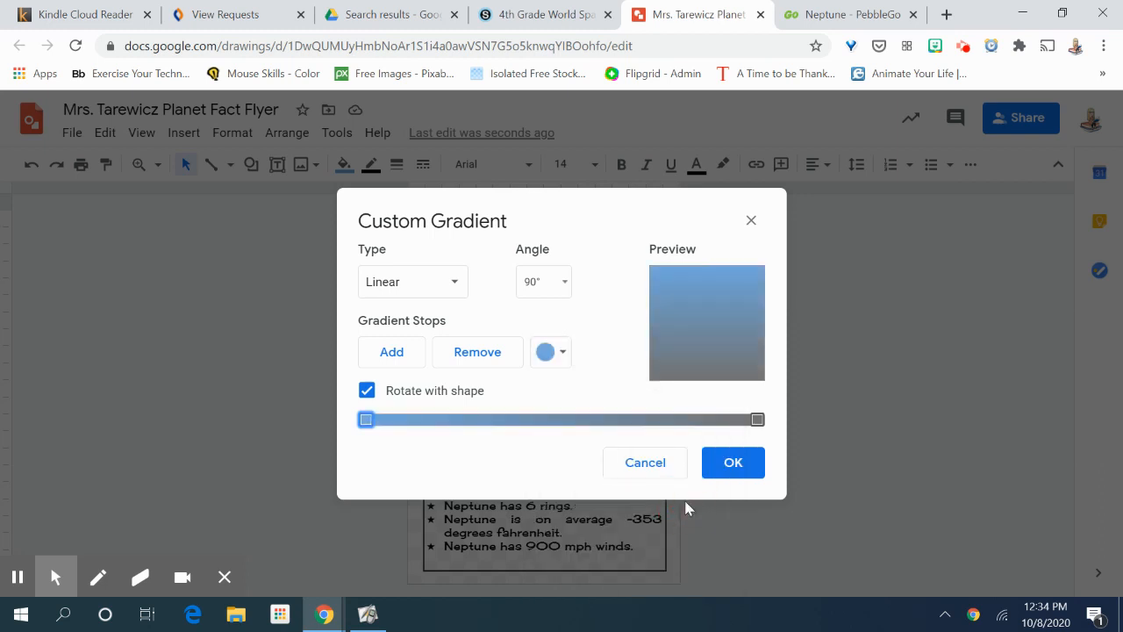
pyautogui.click(757, 420)
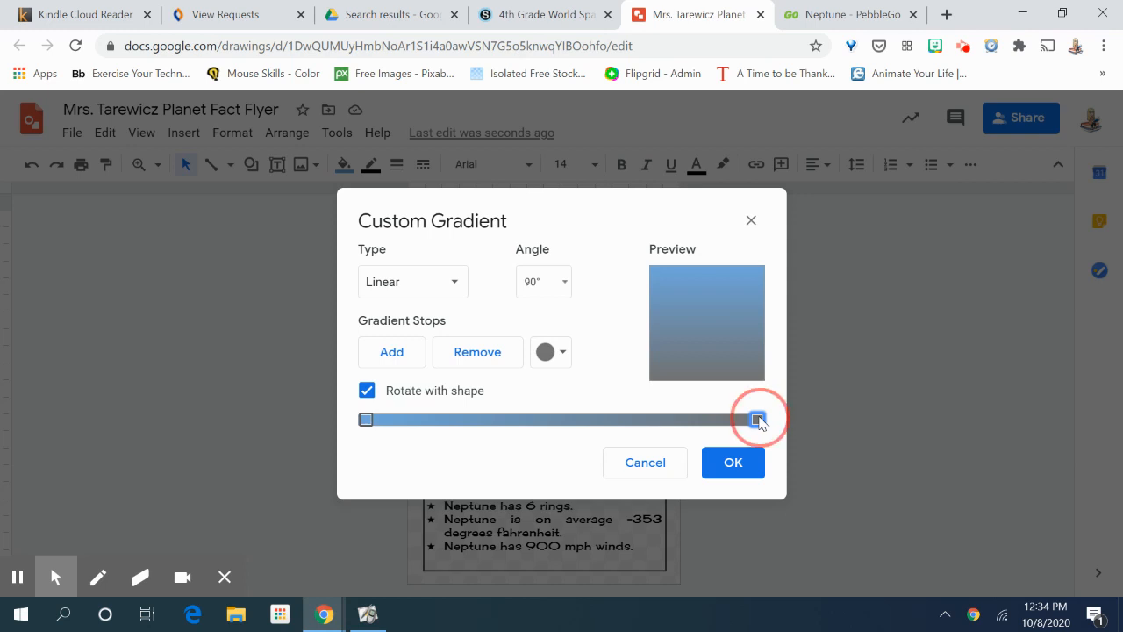
pyautogui.click(558, 362)
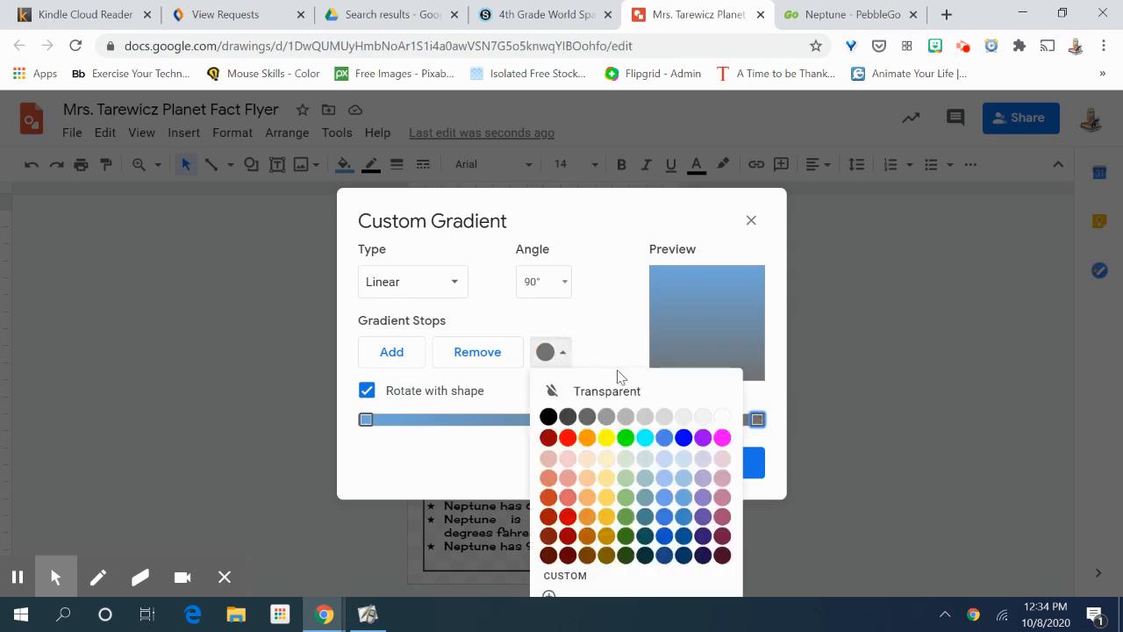
pyautogui.click(685, 481)
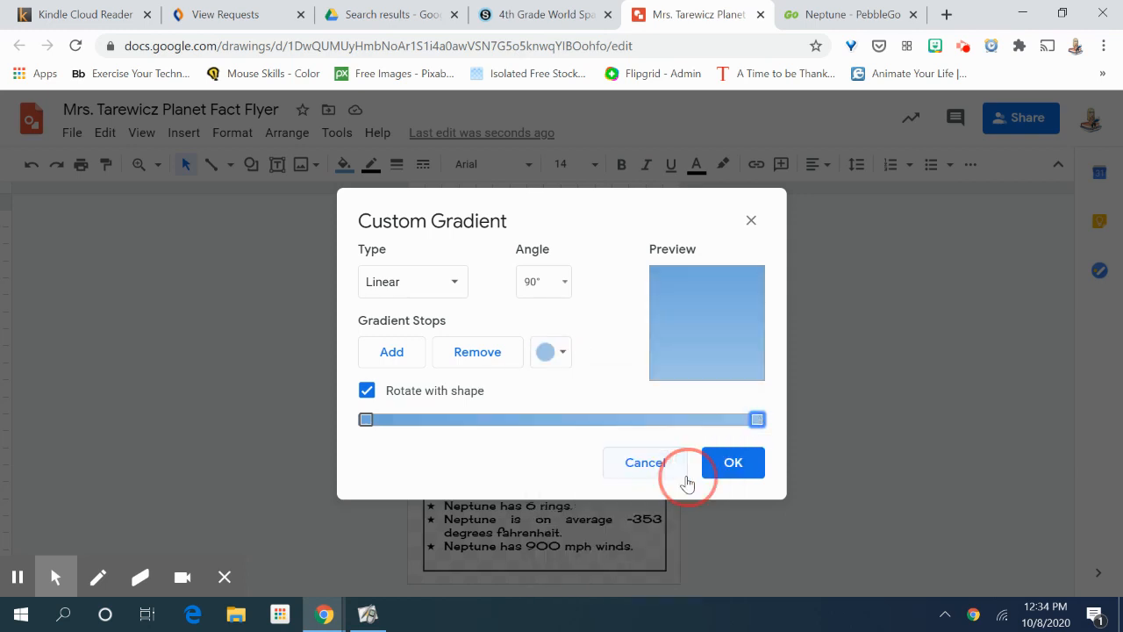
# Add three stops between the gradient's ends and make the one at about three quarters white.
pyautogui.click(396, 351)
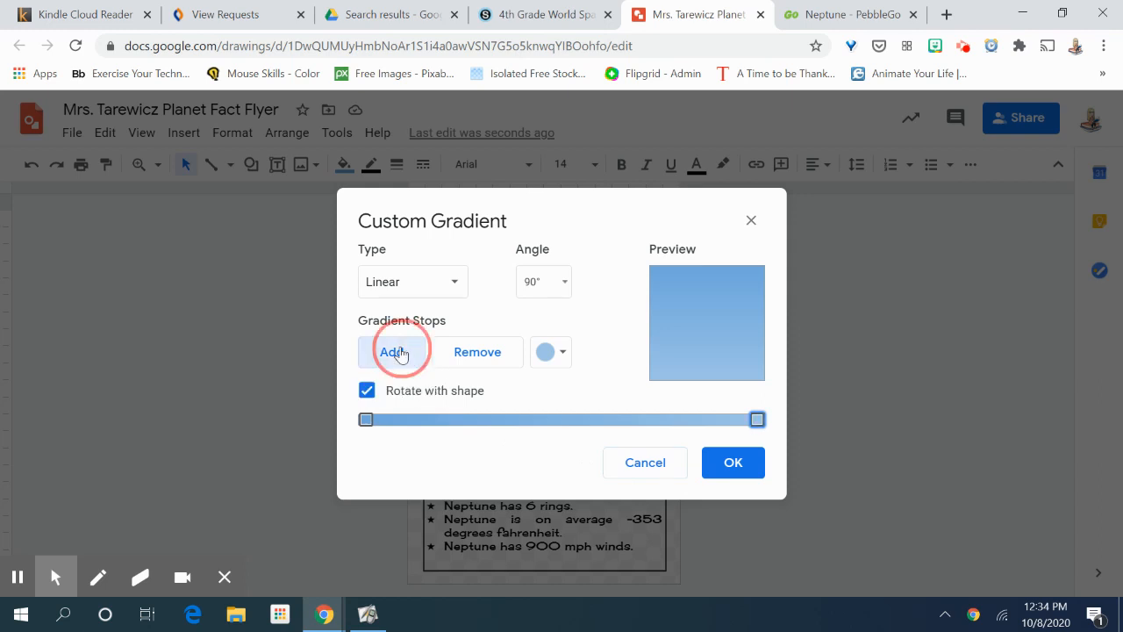
pyautogui.click(397, 352)
pyautogui.click(397, 352)
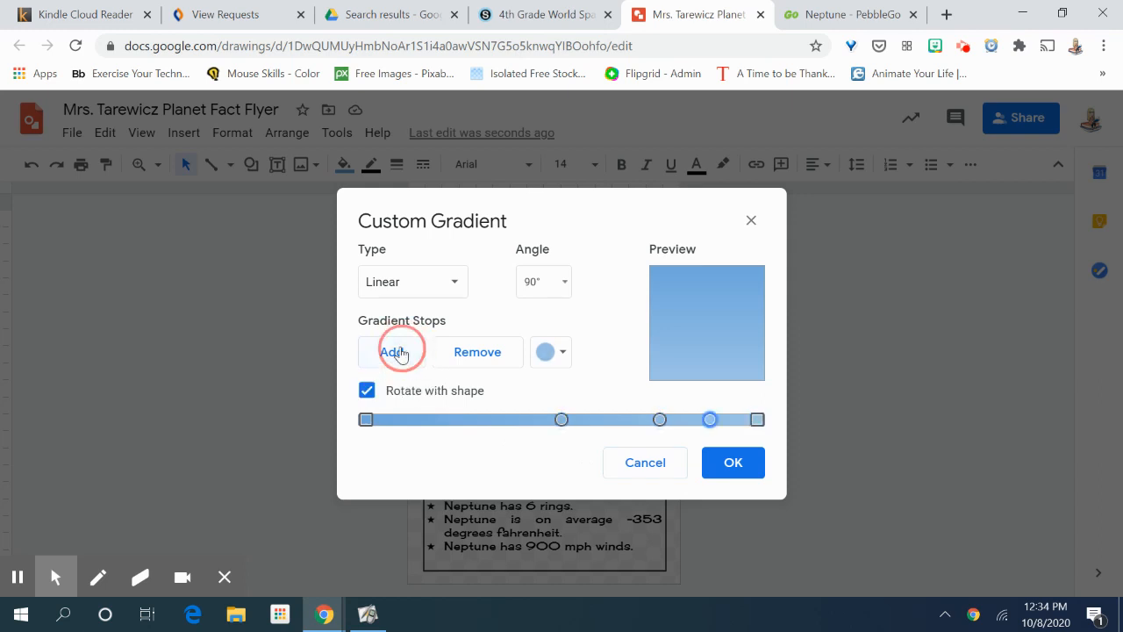
pyautogui.click(660, 419)
pyautogui.click(550, 352)
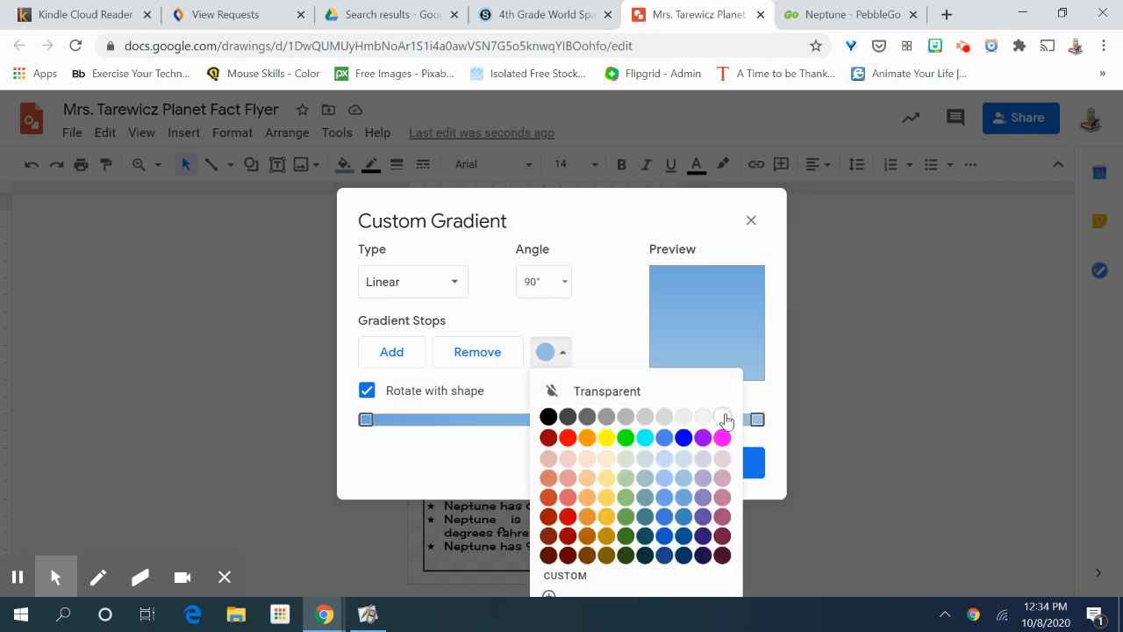
pyautogui.click(722, 416)
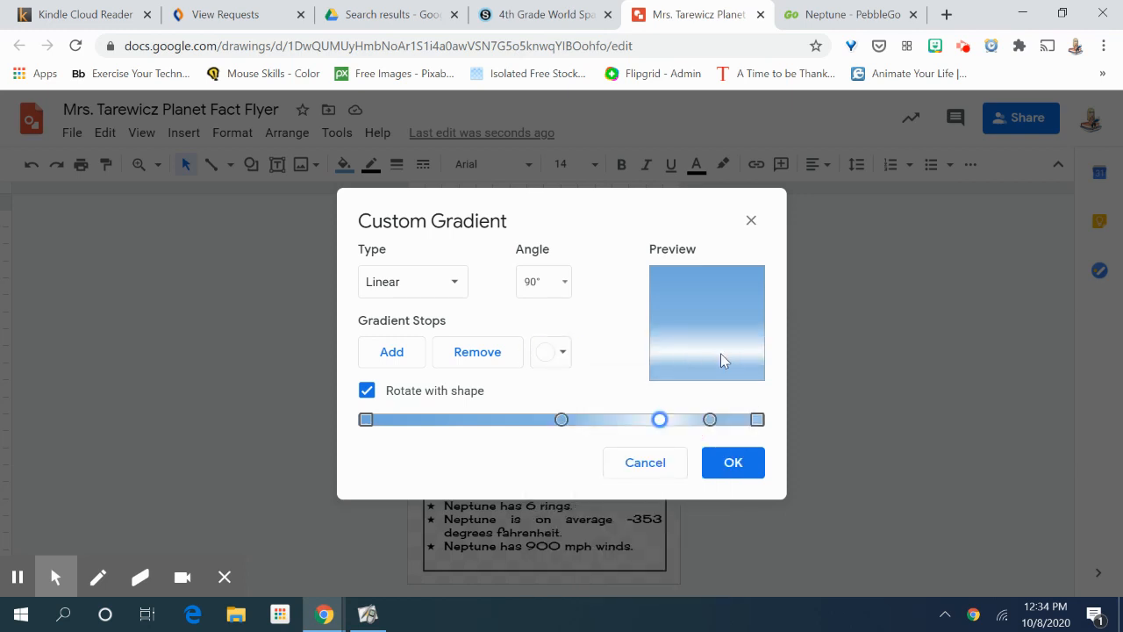
# Check the Neptune picture in PebbleGo and color the flyer gradient's halfway stop dark blue.
pyautogui.click(847, 15)
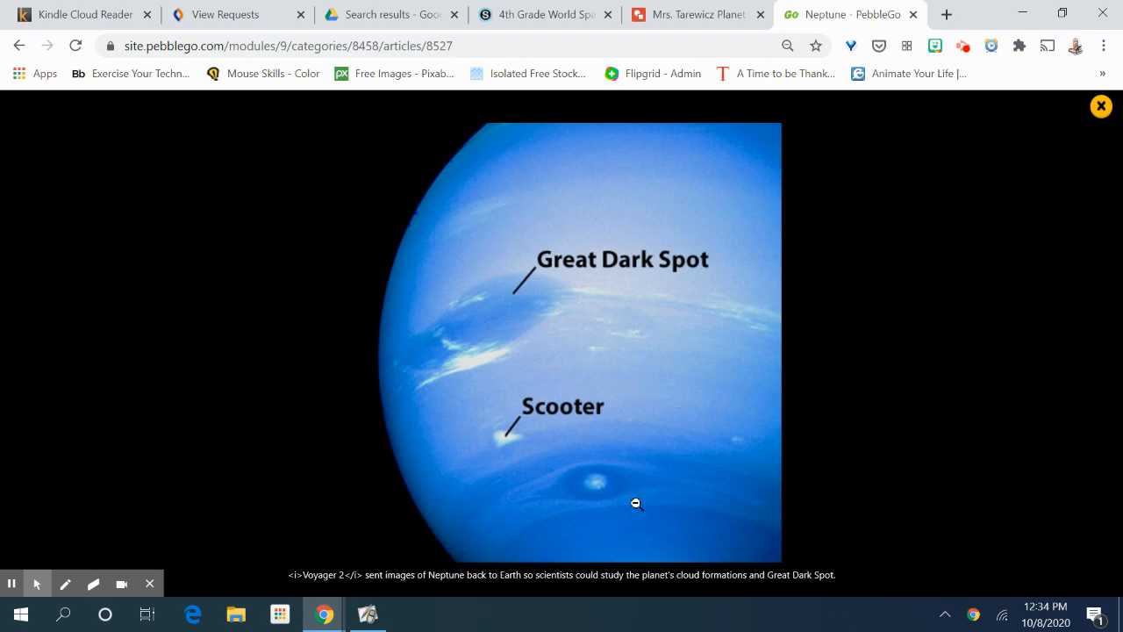
pyautogui.click(702, 14)
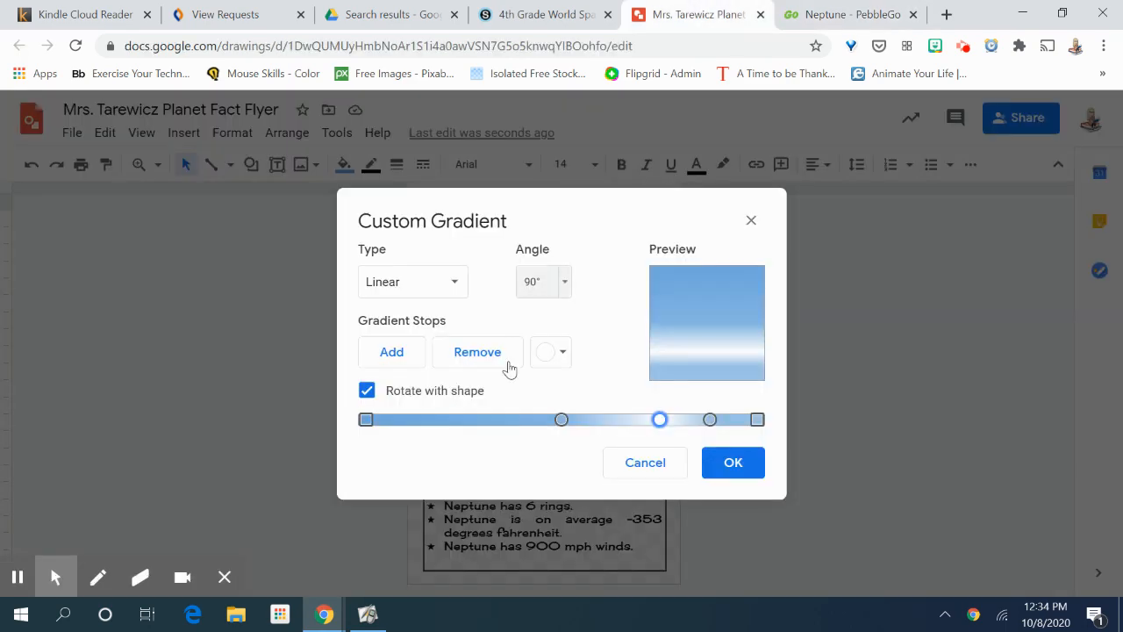
pyautogui.click(561, 419)
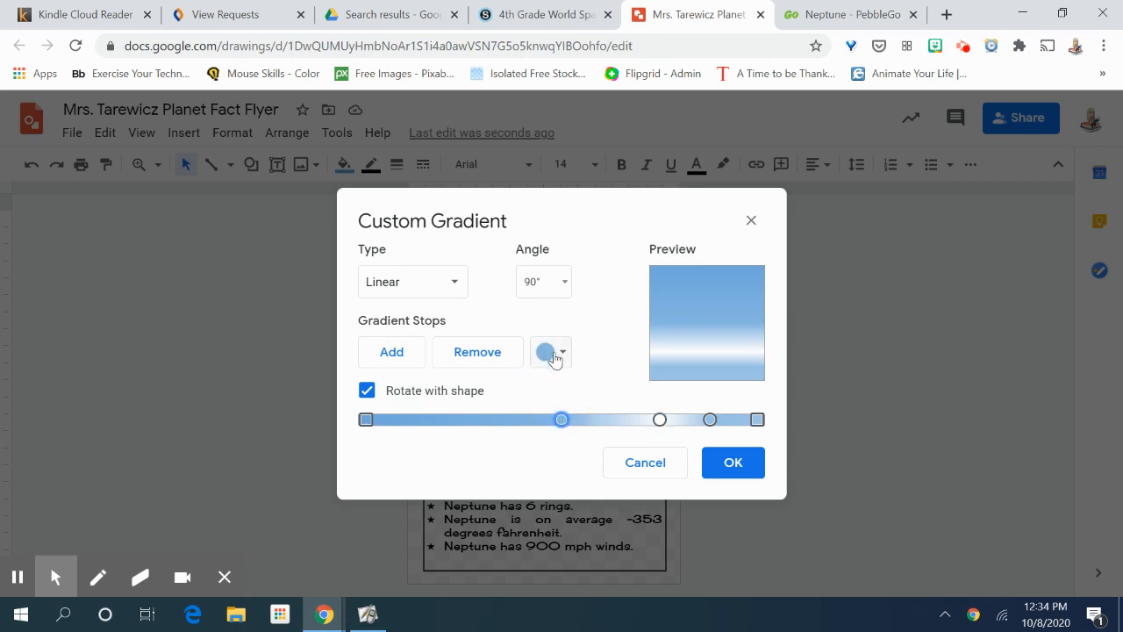
pyautogui.click(551, 352)
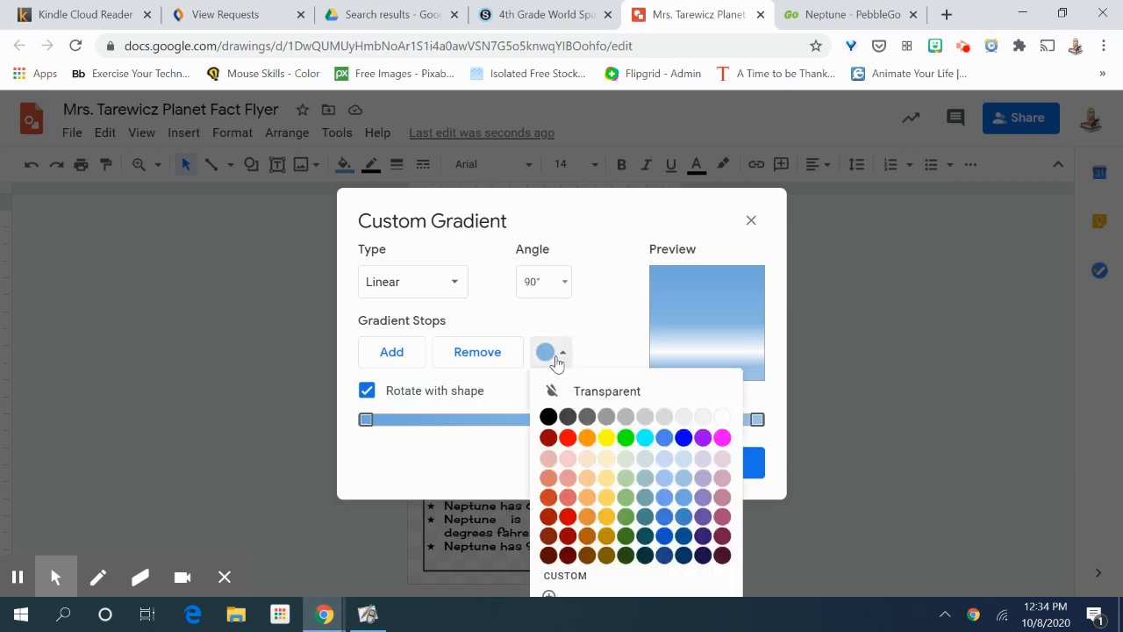
pyautogui.click(664, 536)
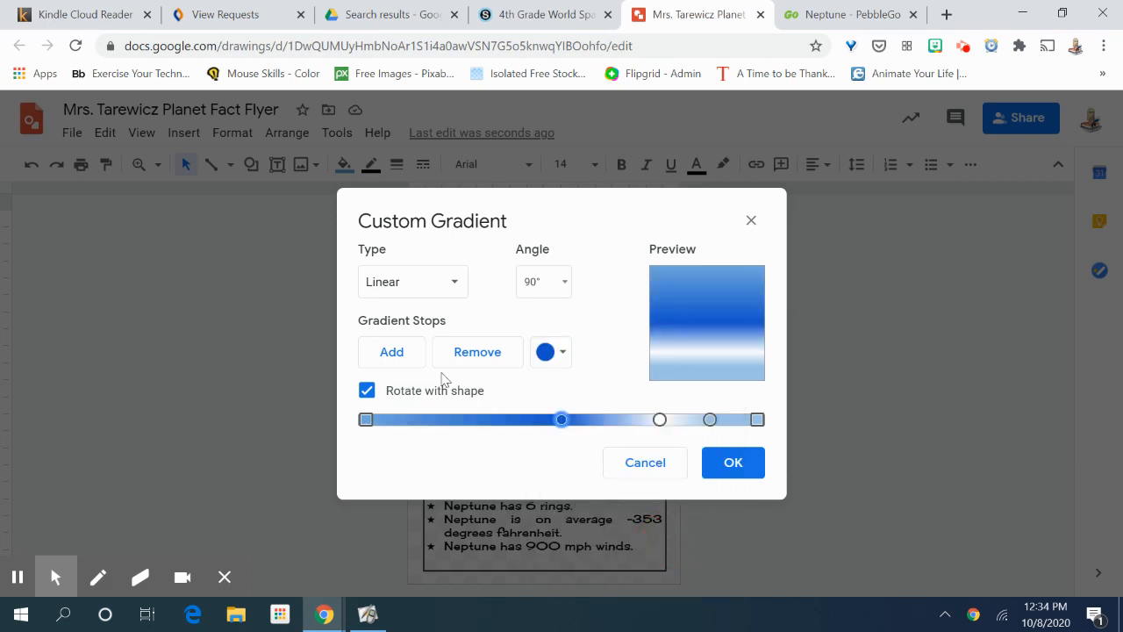
# Add a light gray stop about one fifth along the gradient and apply the gradient to the planet circle.
pyautogui.click(392, 353)
pyautogui.moveTo(612, 419); pyautogui.dragTo(441, 419)
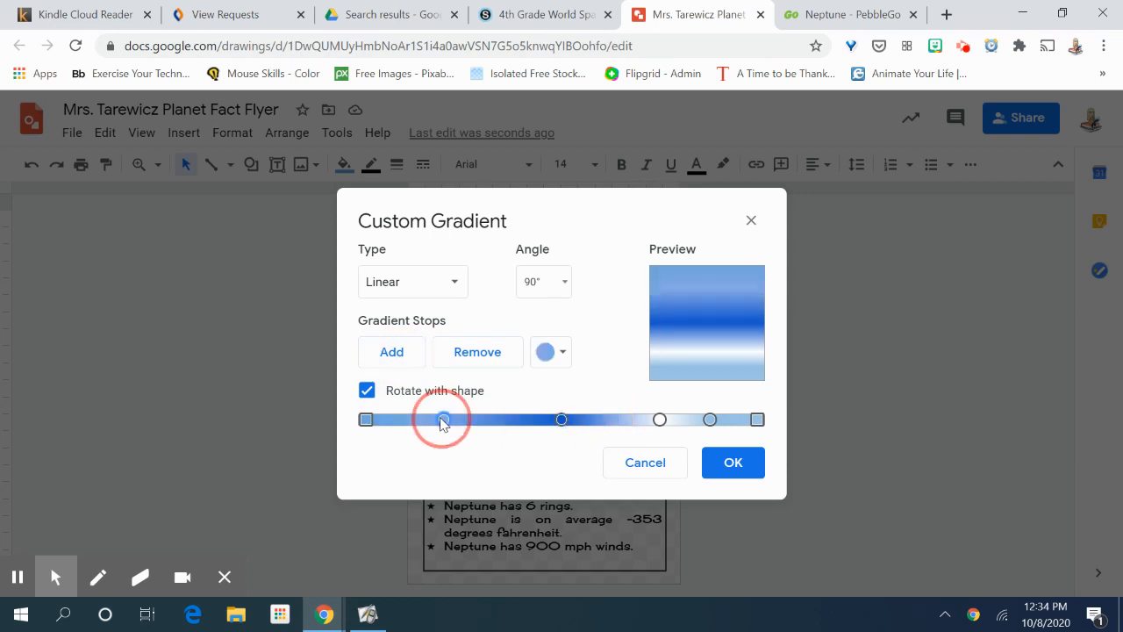
pyautogui.click(558, 362)
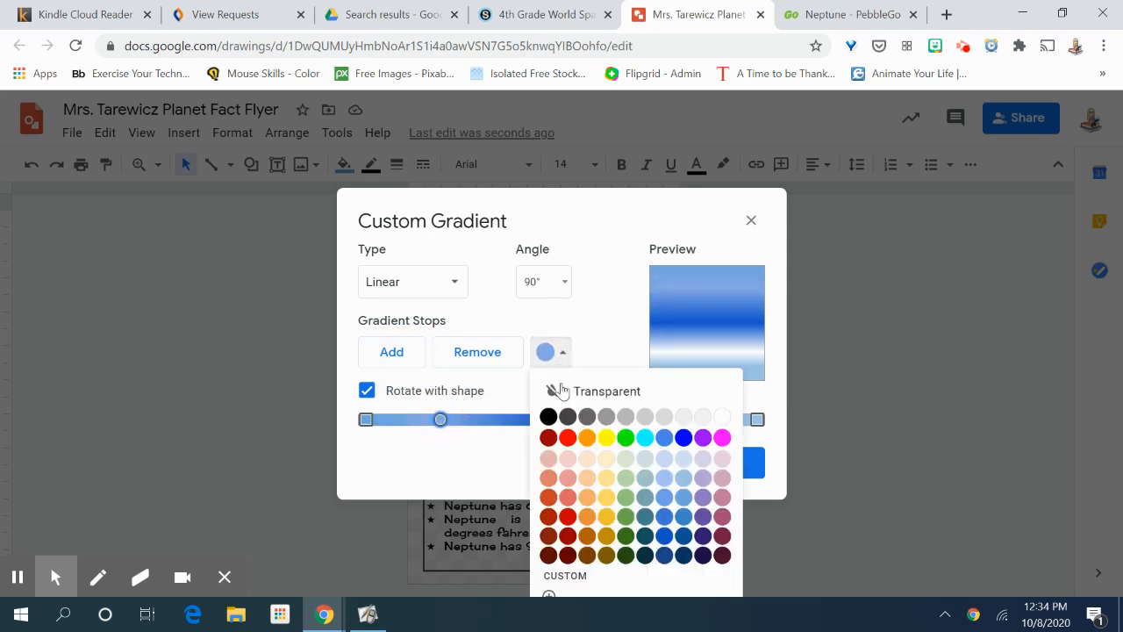
pyautogui.click(685, 419)
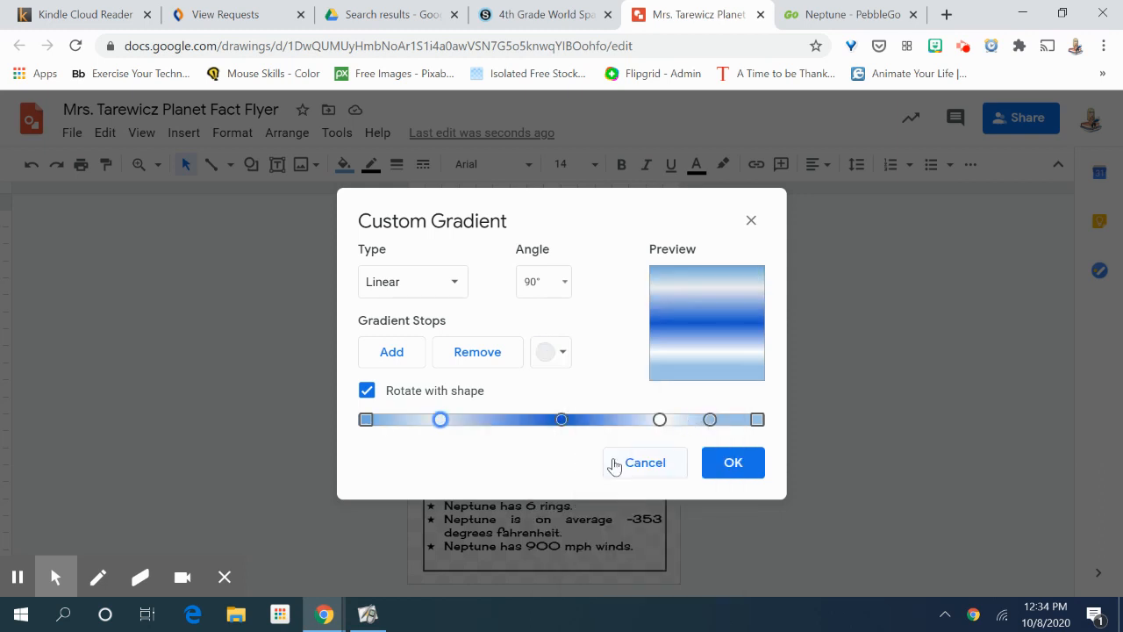
pyautogui.click(733, 464)
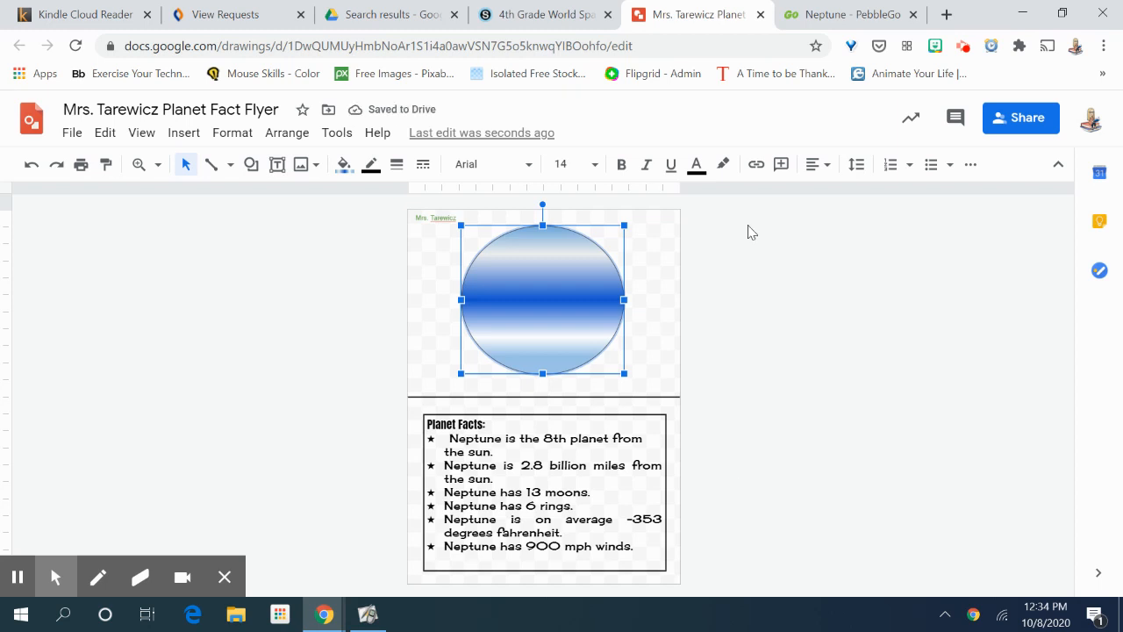
# Consult the PebbleGo Neptune picture, draw a small circle just below the flyer planet's dark blue band, and fill it with white.
pyautogui.click(838, 13)
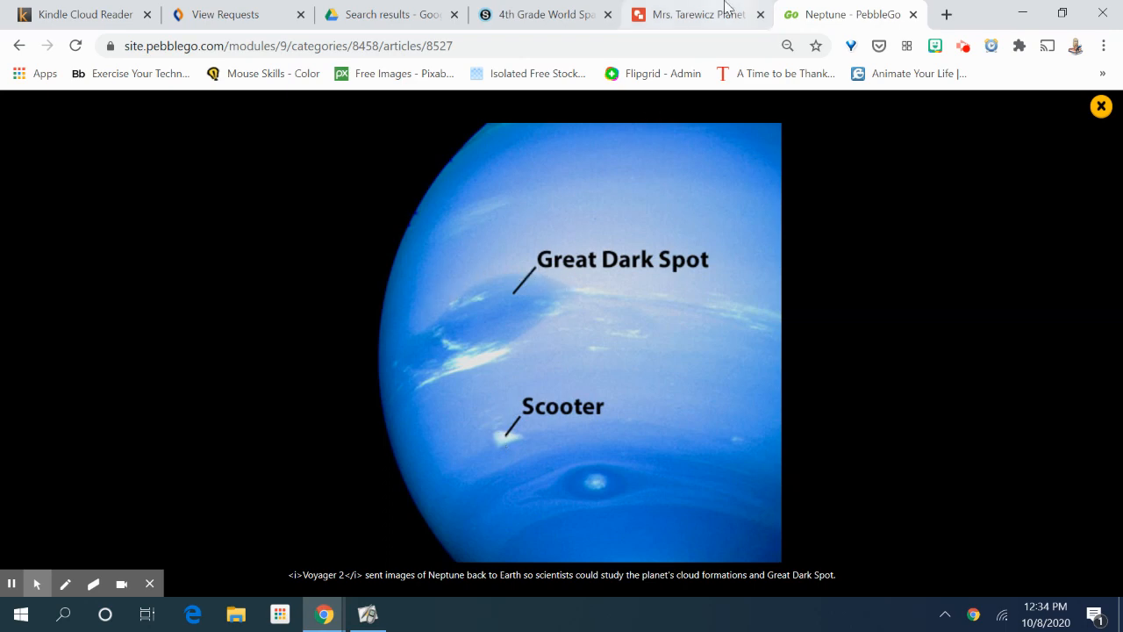
pyautogui.click(726, 9)
pyautogui.click(344, 252)
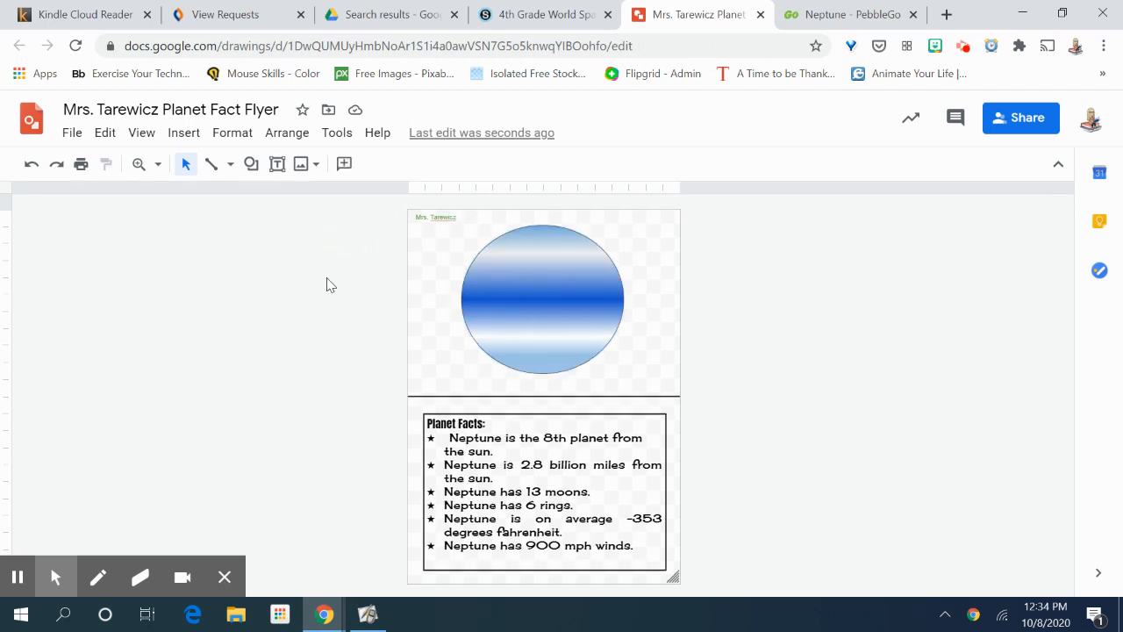
pyautogui.click(251, 163)
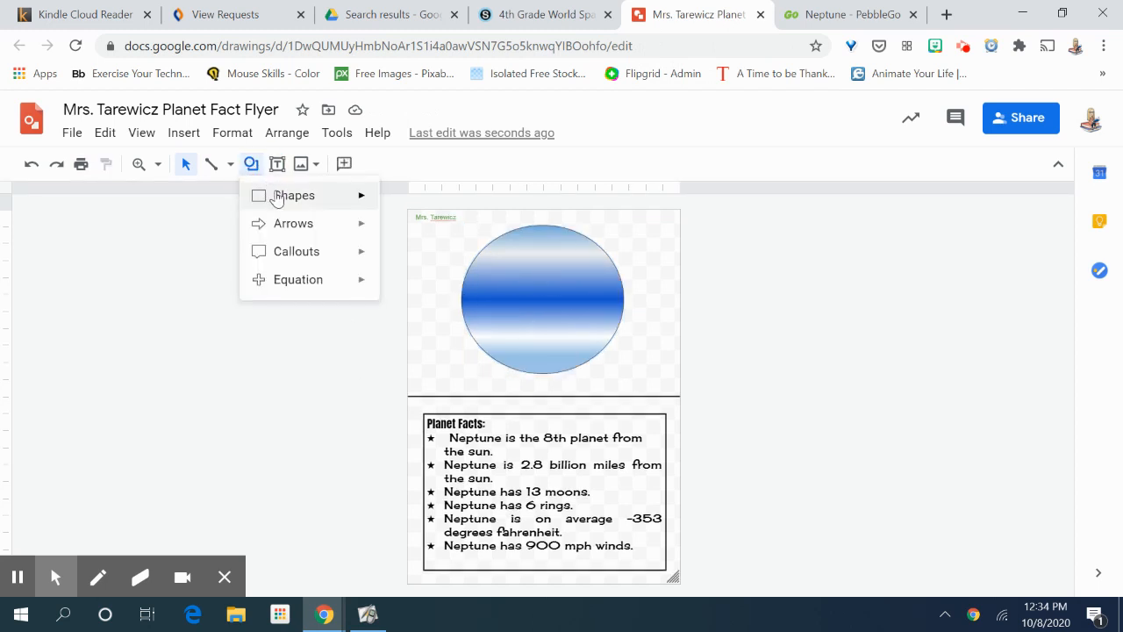
pyautogui.moveTo(333, 197)
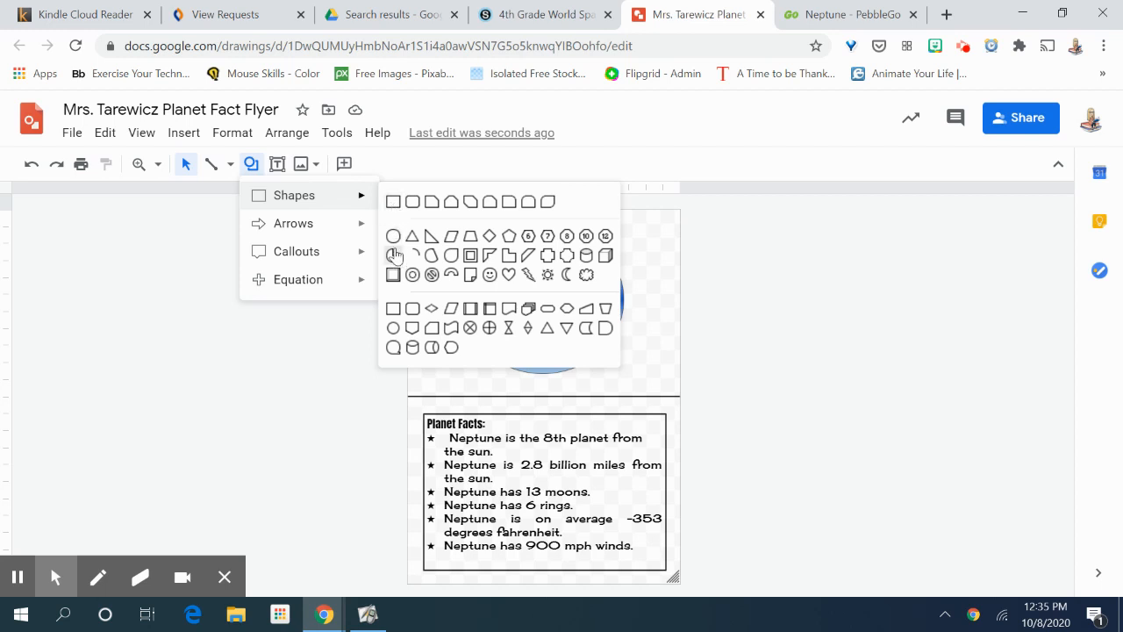
pyautogui.click(394, 236)
pyautogui.moveTo(515, 317); pyautogui.dragTo(546, 342)
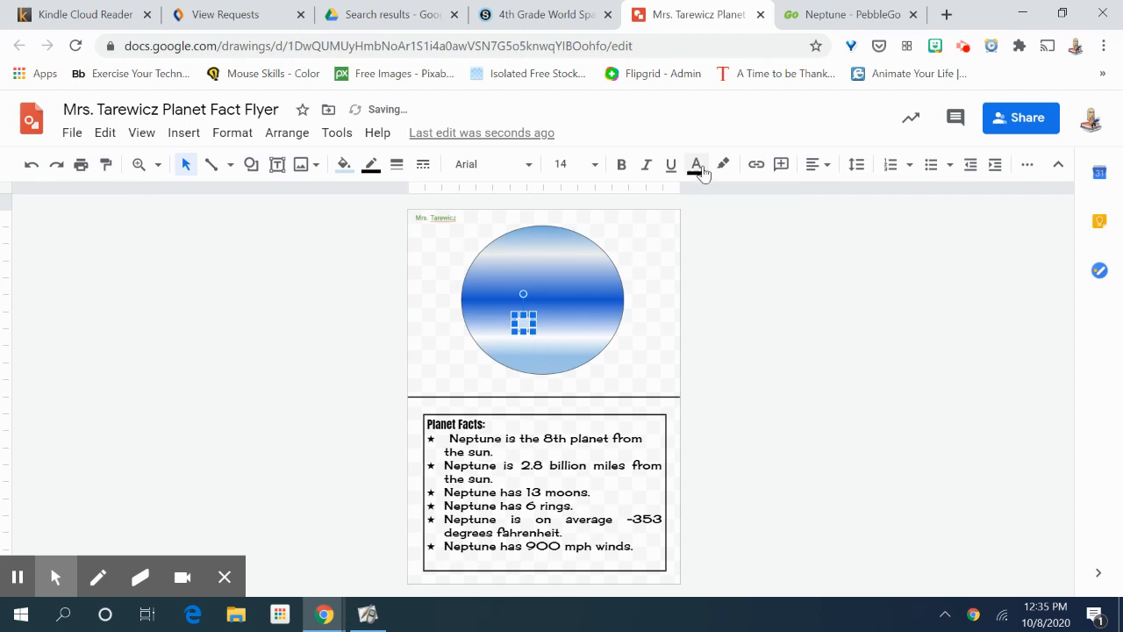
pyautogui.click(344, 164)
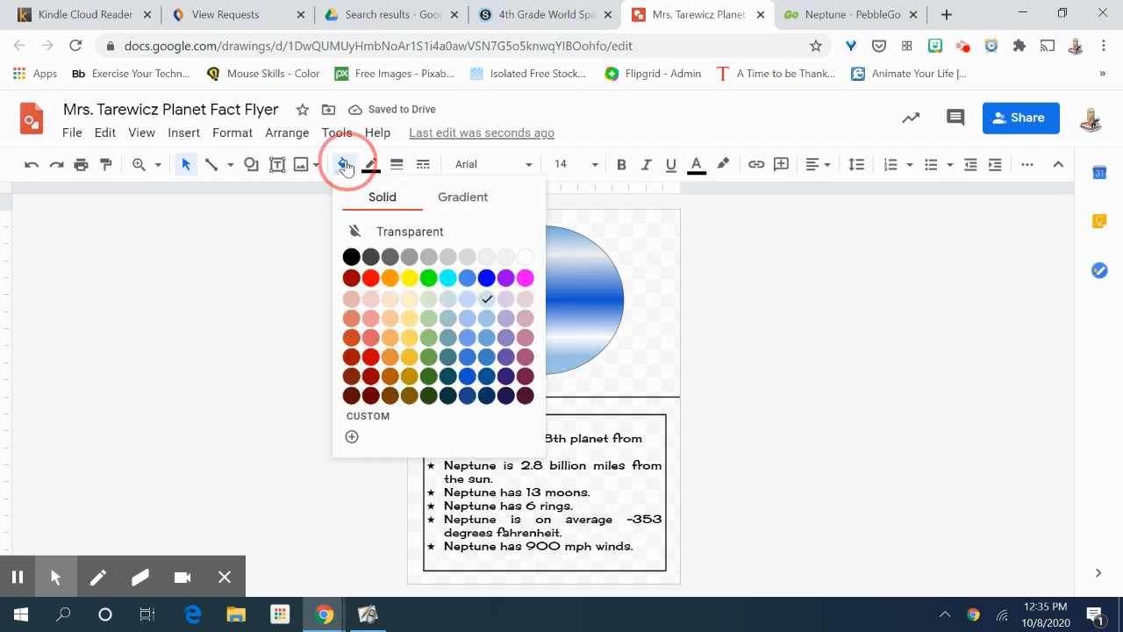
pyautogui.click(525, 256)
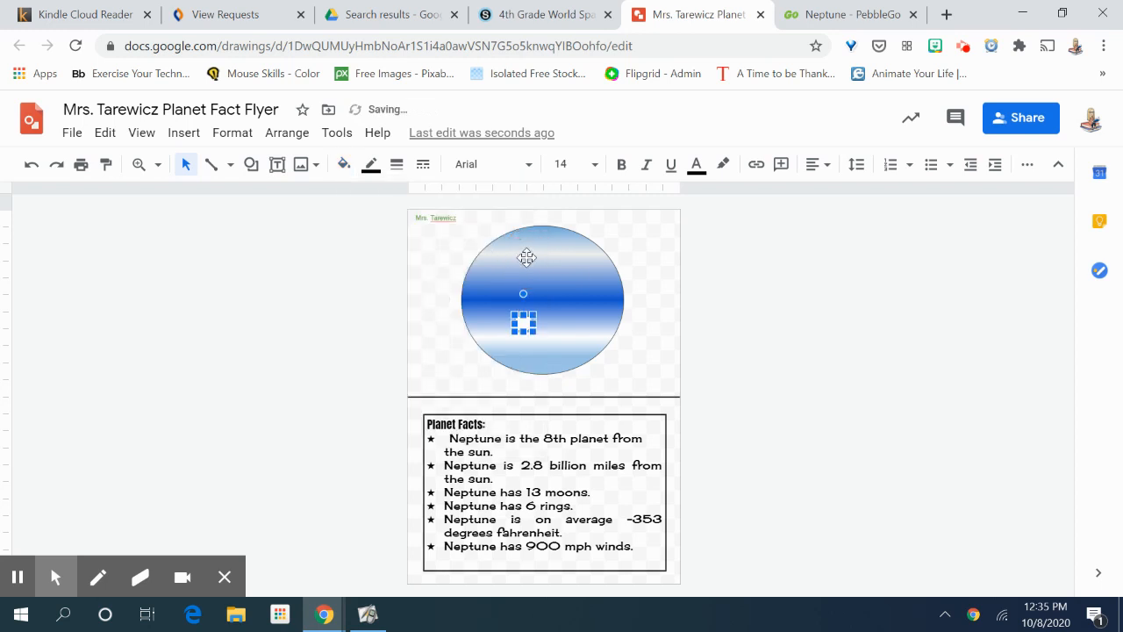
# Draw a small oval on the planet's dark blue band, up and left of the white spot, and fill it with dark blue.
pyautogui.click(696, 366)
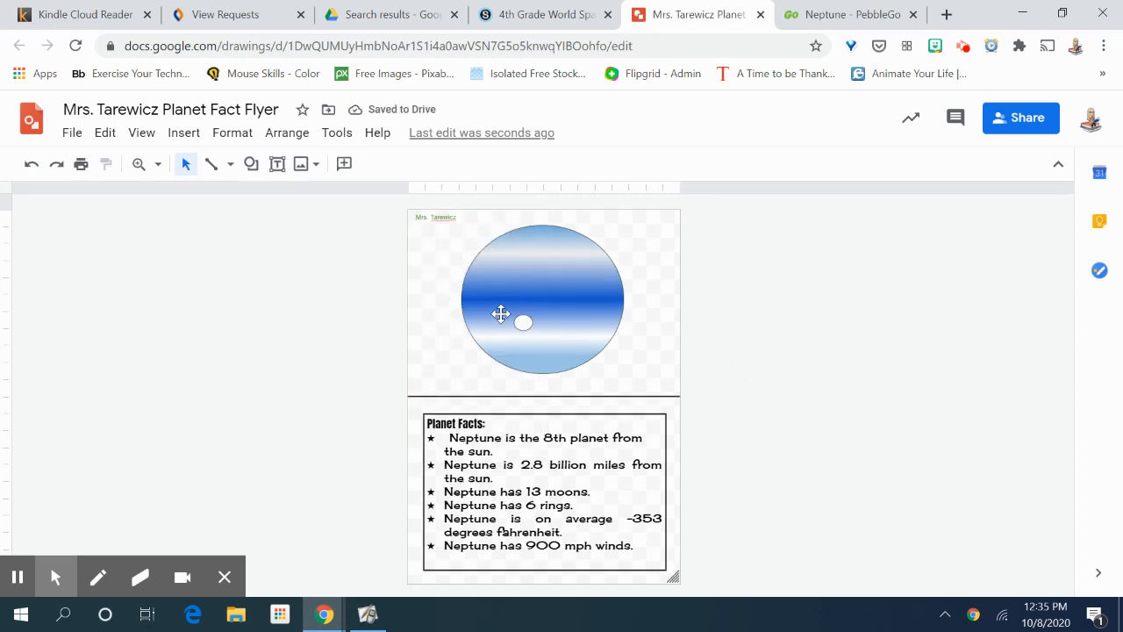
pyautogui.click(251, 164)
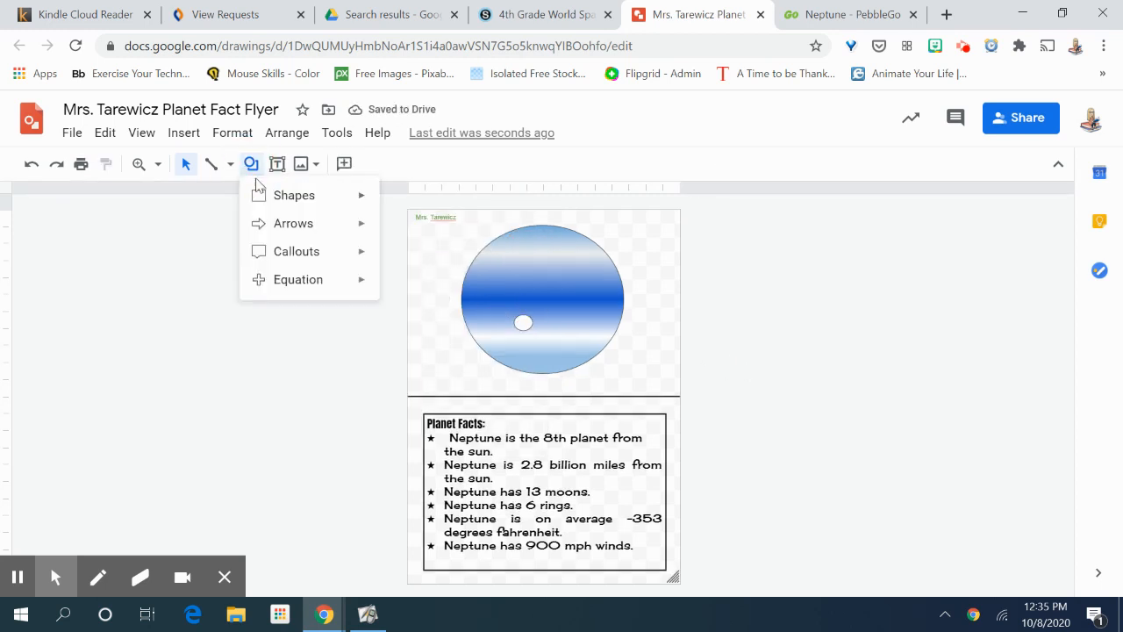
pyautogui.moveTo(294, 196)
pyautogui.click(393, 236)
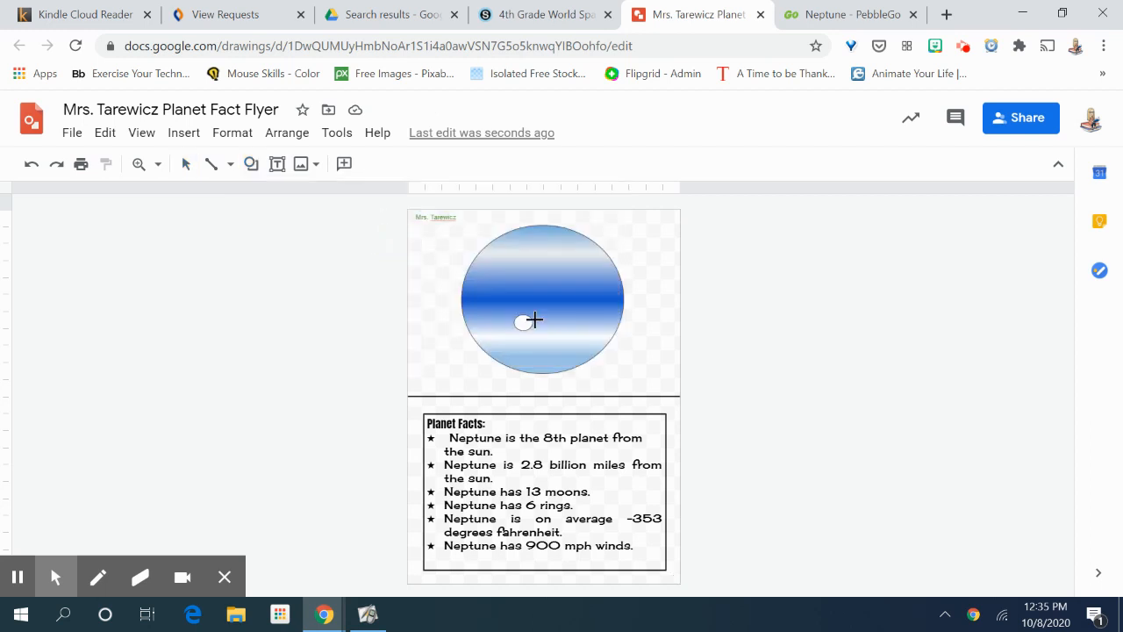
pyautogui.moveTo(481, 275); pyautogui.dragTo(515, 303)
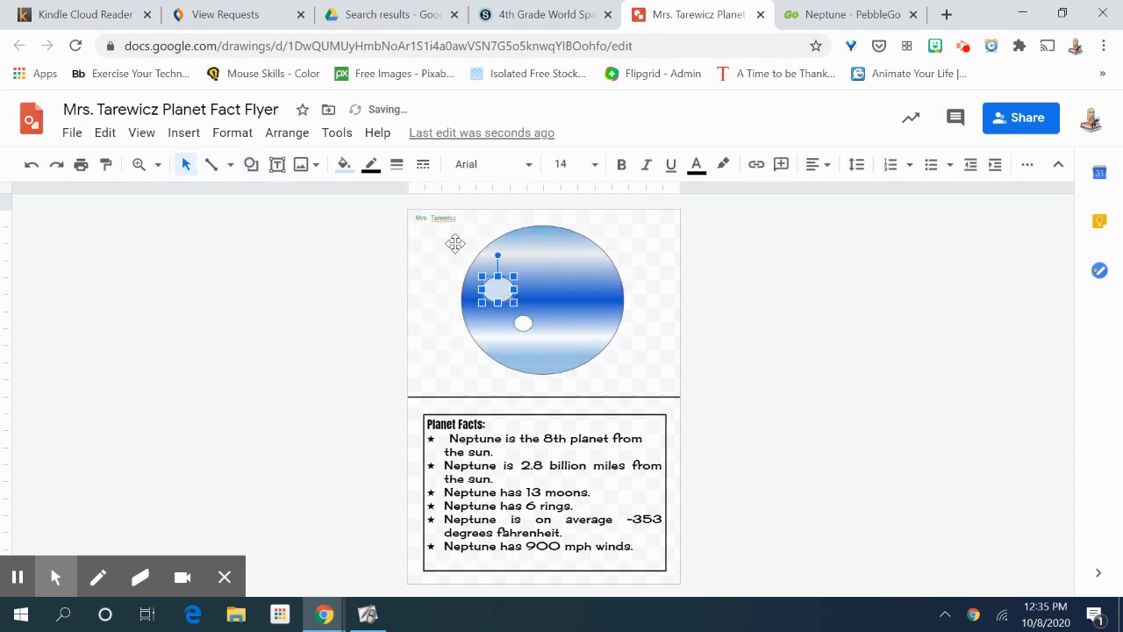
pyautogui.click(344, 164)
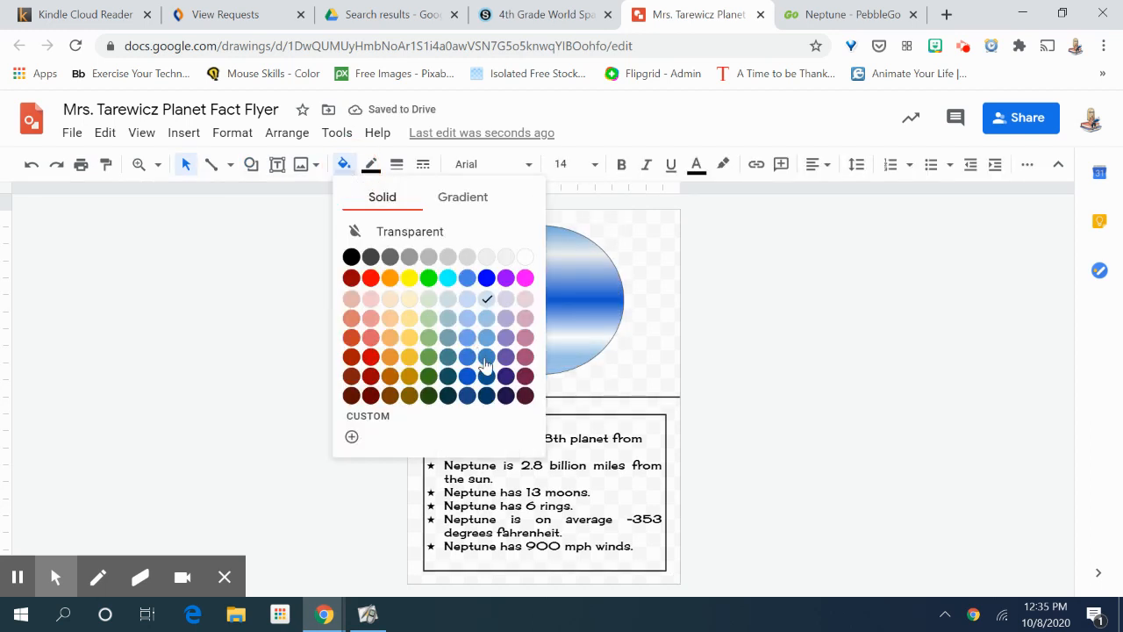
pyautogui.click(486, 375)
pyautogui.click(318, 353)
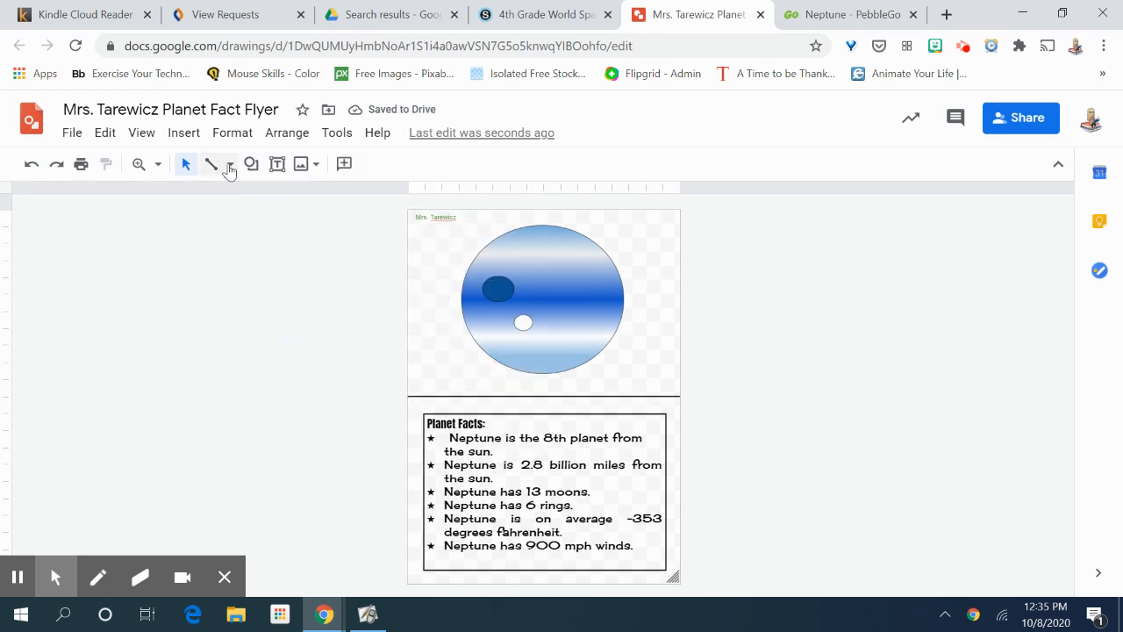
# Draw an arrow from the planet's lower left to the white spot and add a text box labeled "Scooter" at its tail.
pyautogui.click(230, 164)
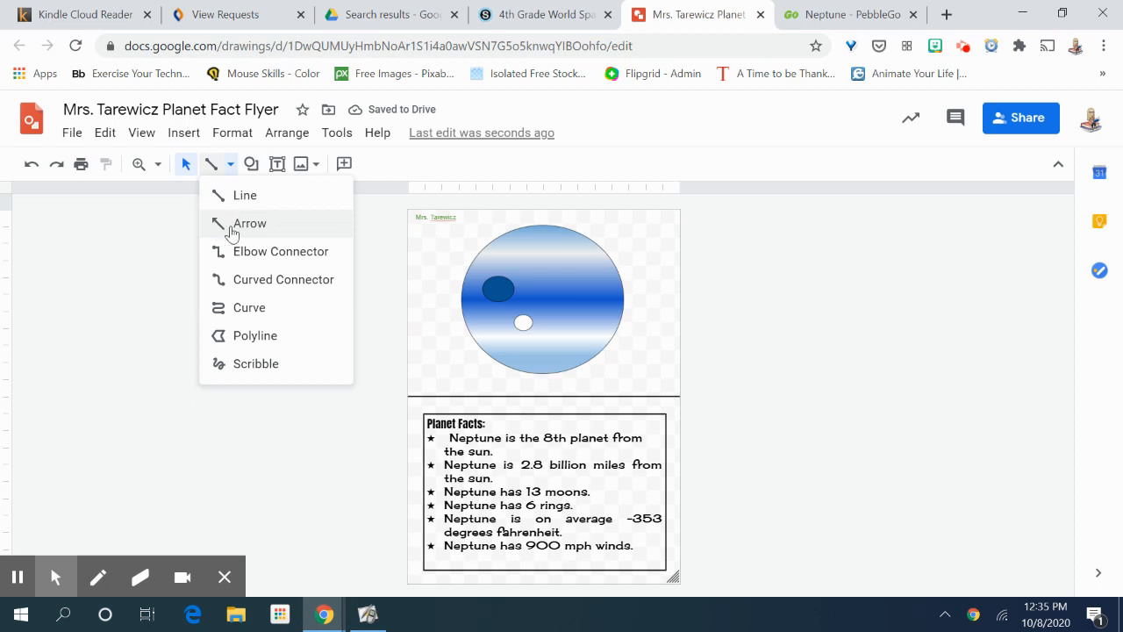
pyautogui.click(231, 225)
pyautogui.moveTo(432, 357)
pyautogui.mouseDown()
pyautogui.moveTo(469, 334)
pyautogui.moveTo(518, 326)
pyautogui.mouseUp()
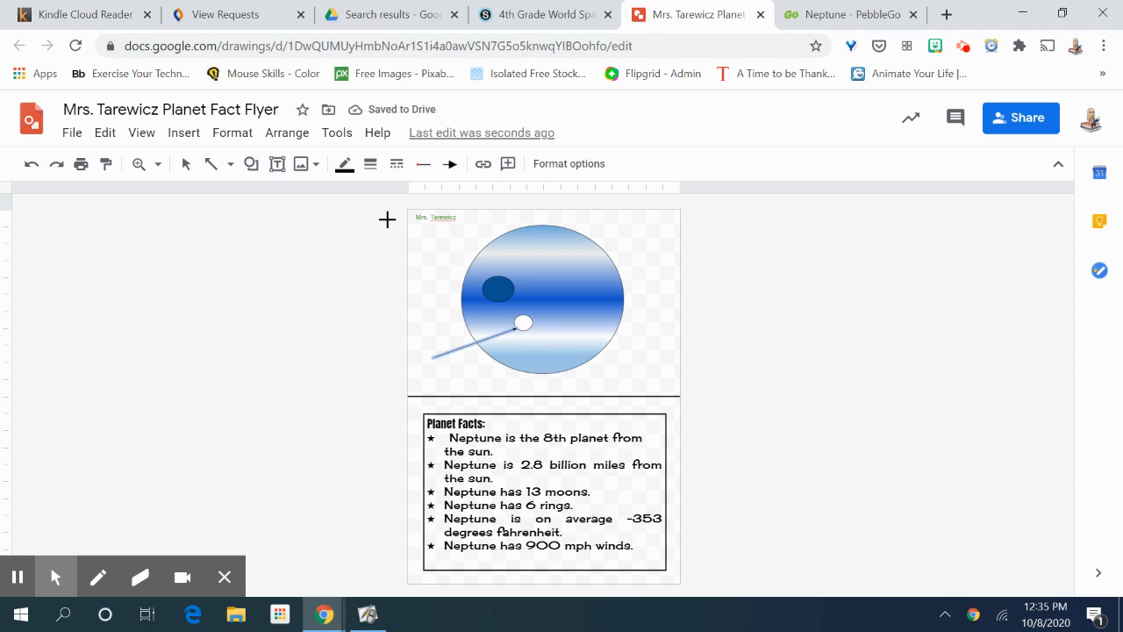
pyautogui.click(277, 166)
pyautogui.moveTo(414, 360); pyautogui.dragTo(478, 386)
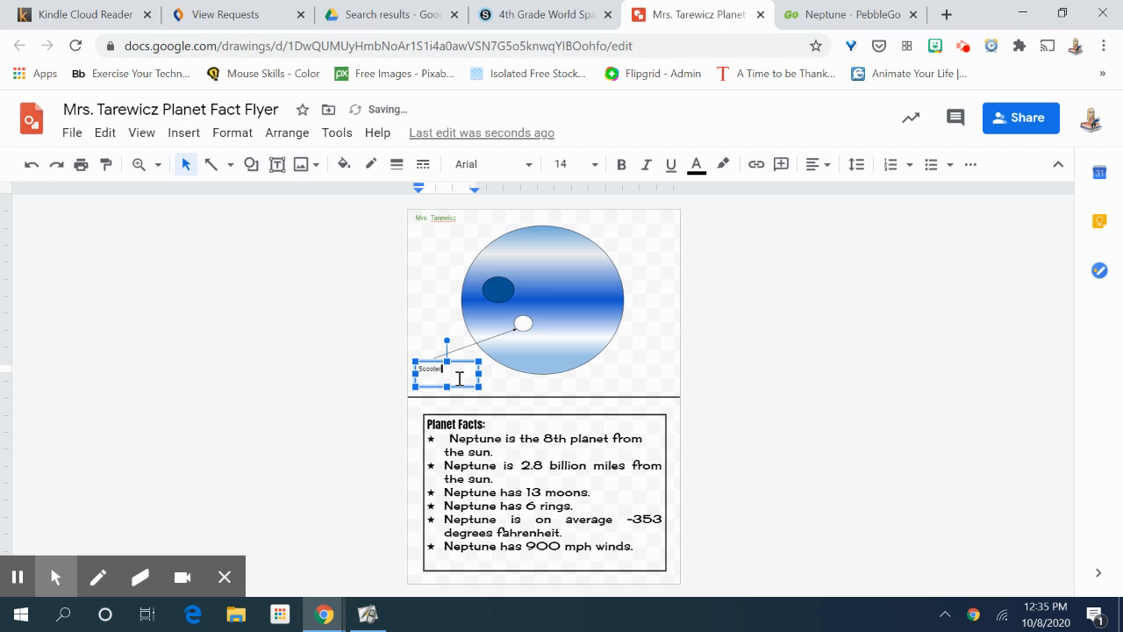
pyautogui.click(342, 359)
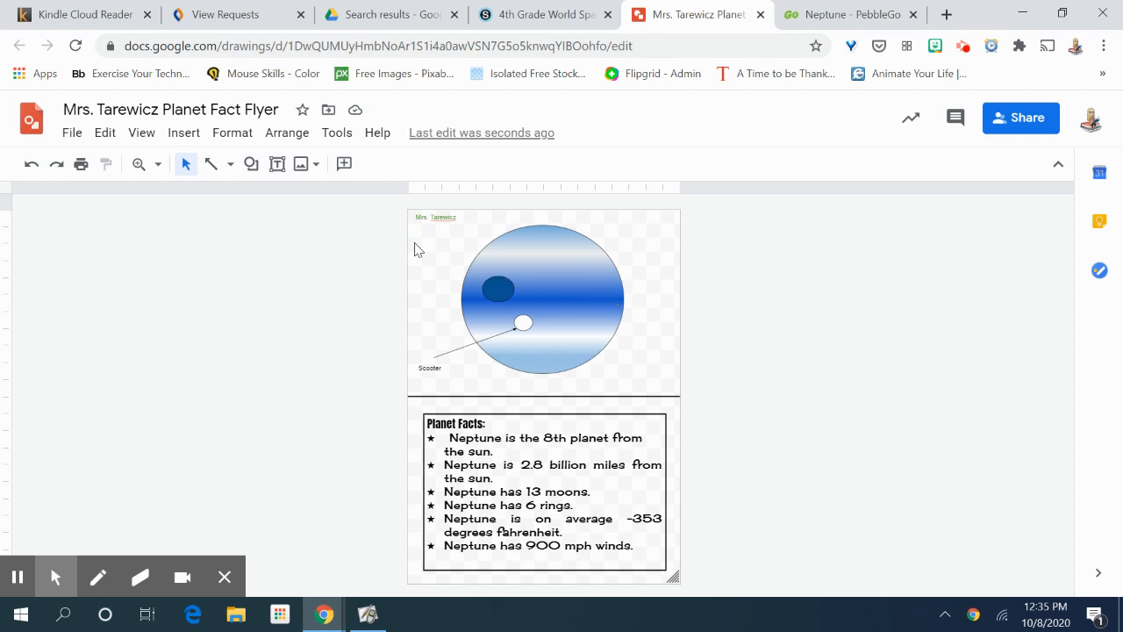
# Draw a small crescent moon shape beside the planet's upper right edge.
pyautogui.click(252, 165)
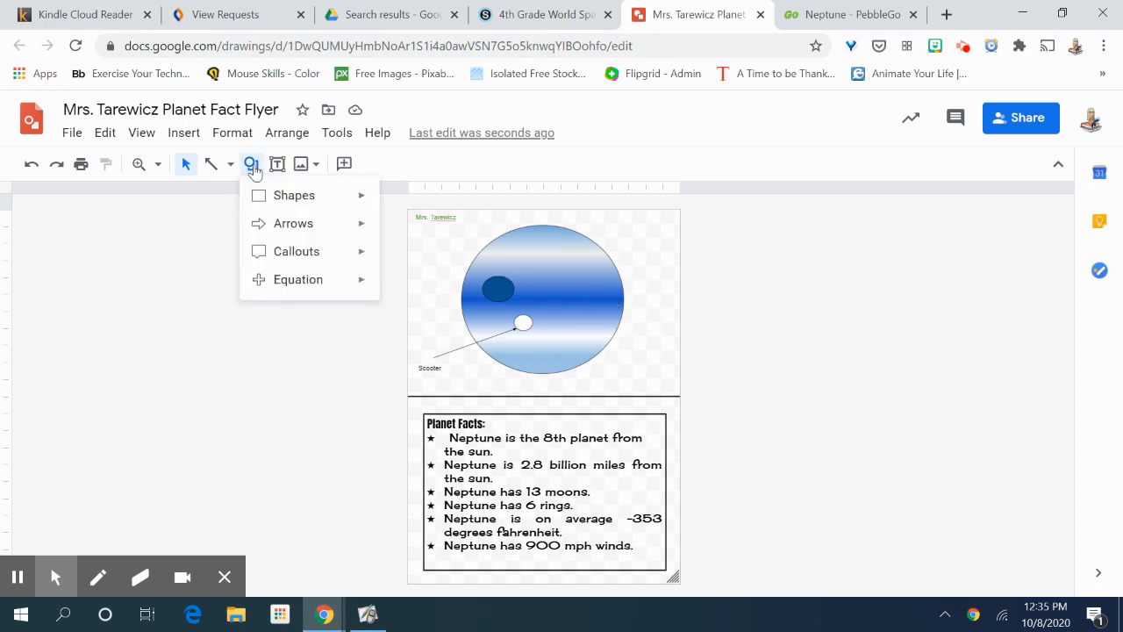
pyautogui.moveTo(266, 196)
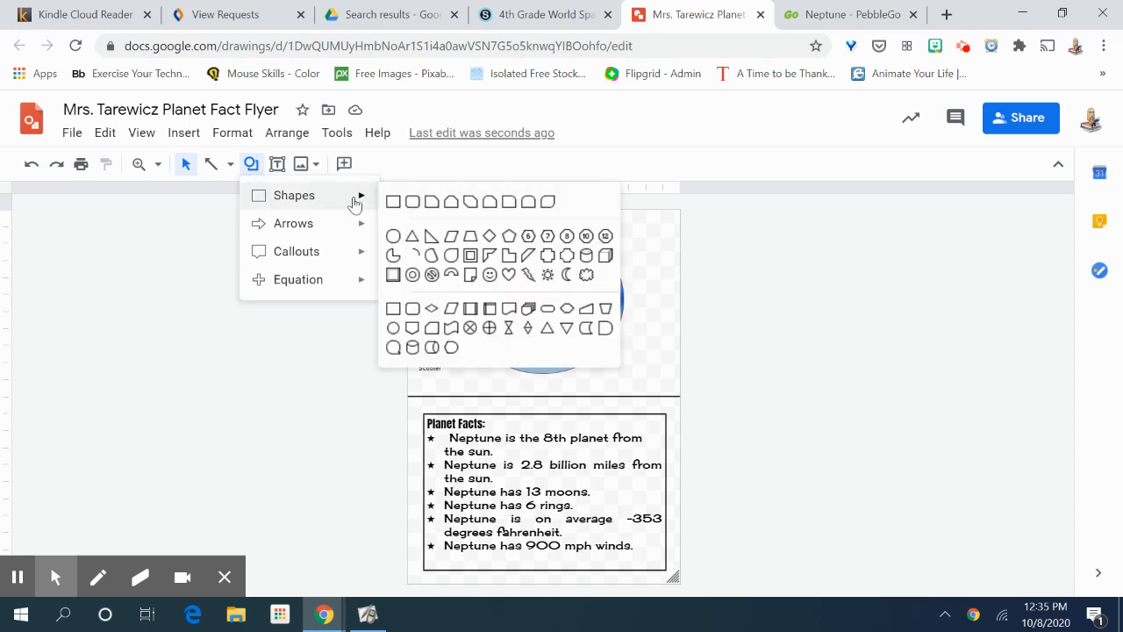
pyautogui.click(567, 275)
pyautogui.moveTo(626, 240); pyautogui.dragTo(658, 267)
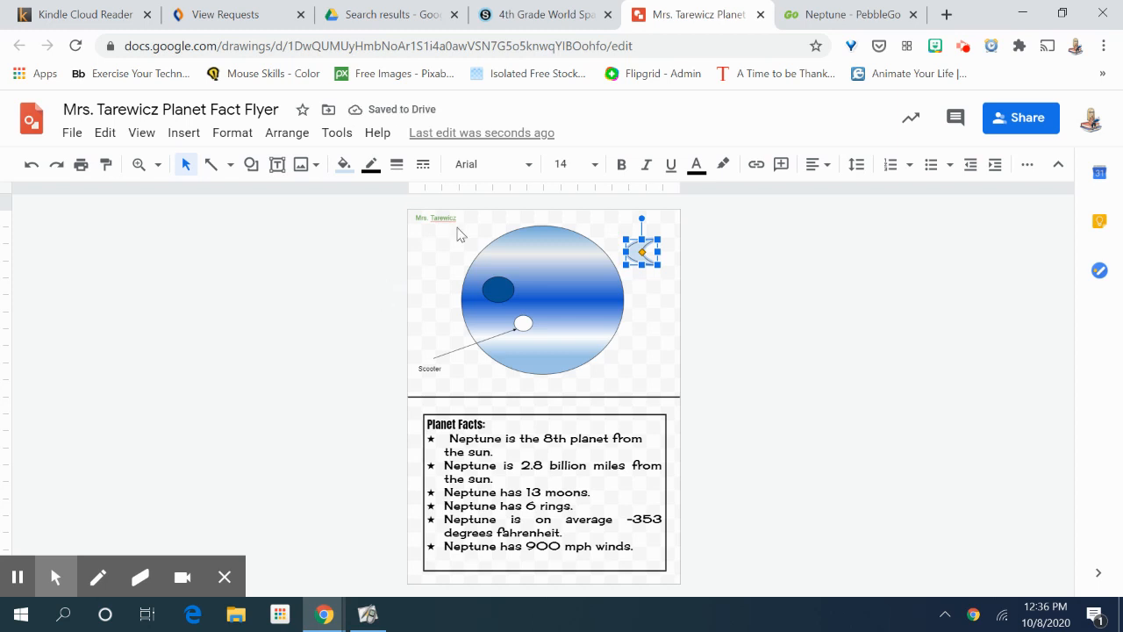
pyautogui.click(651, 281)
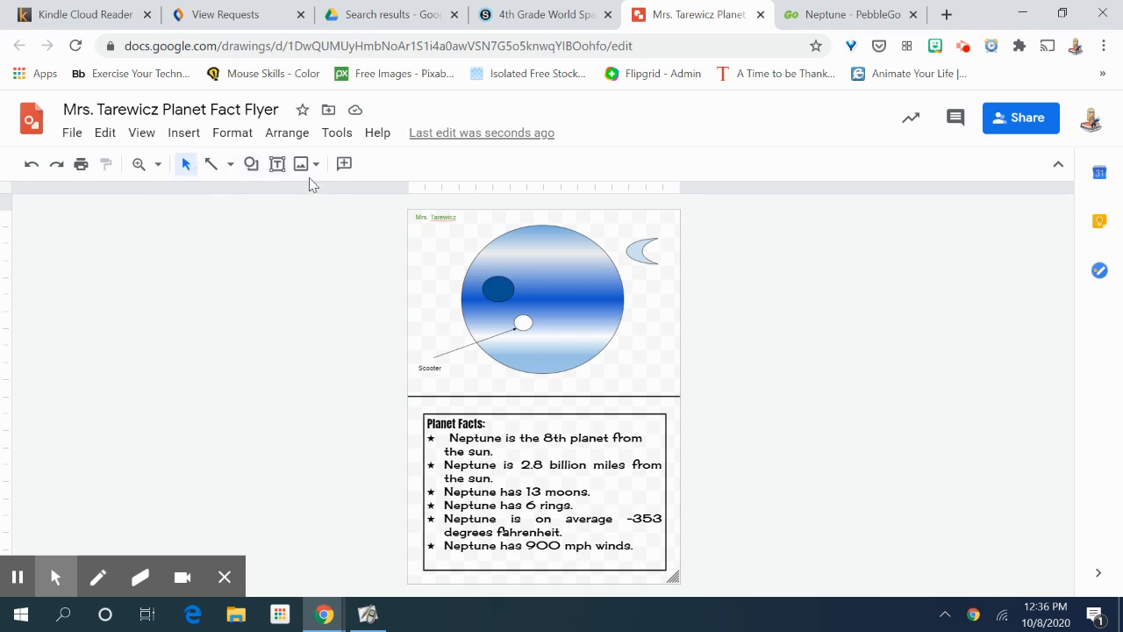
# Draw a wide, flat block arc across the planet's middle and nudge it down below the dark blue oval.
pyautogui.click(251, 165)
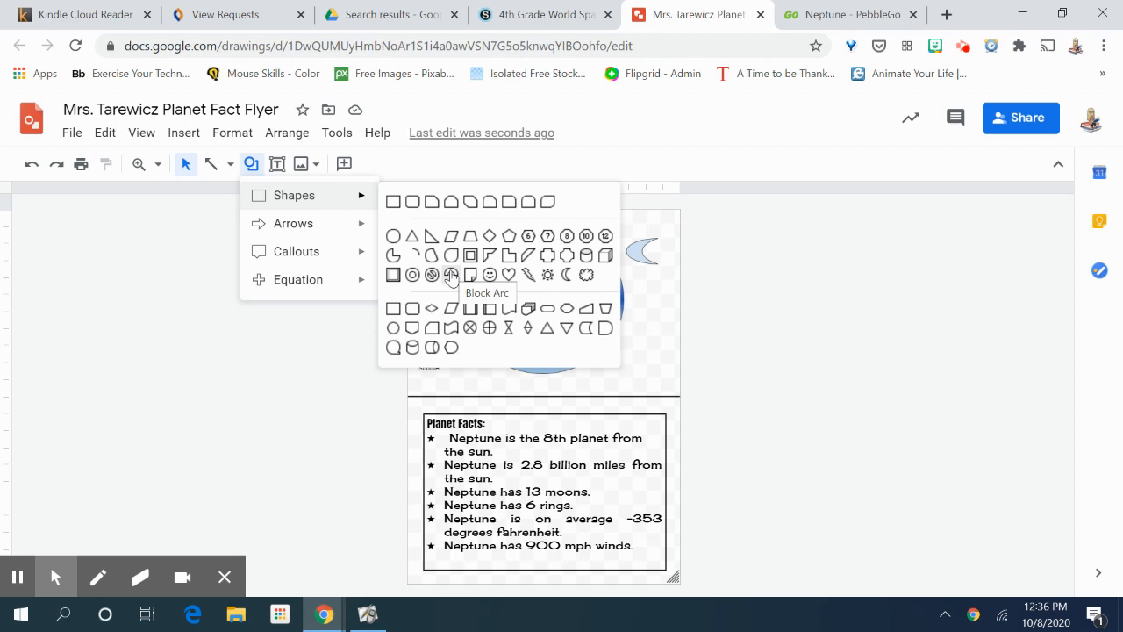
pyautogui.click(451, 274)
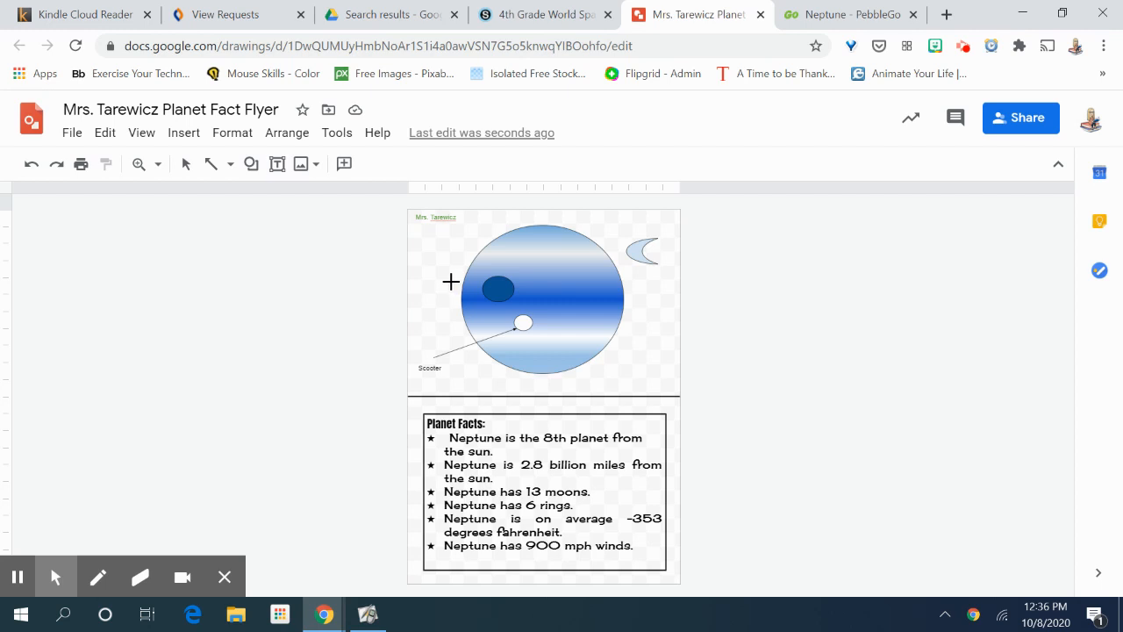
pyautogui.moveTo(451, 281)
pyautogui.mouseDown()
pyautogui.moveTo(526, 321)
pyautogui.moveTo(612, 326)
pyautogui.moveTo(636, 336)
pyautogui.moveTo(640, 363)
pyautogui.moveTo(685, 371)
pyautogui.moveTo(654, 356)
pyautogui.moveTo(654, 315)
pyautogui.moveTo(643, 416)
pyautogui.moveTo(649, 324)
pyautogui.mouseUp()
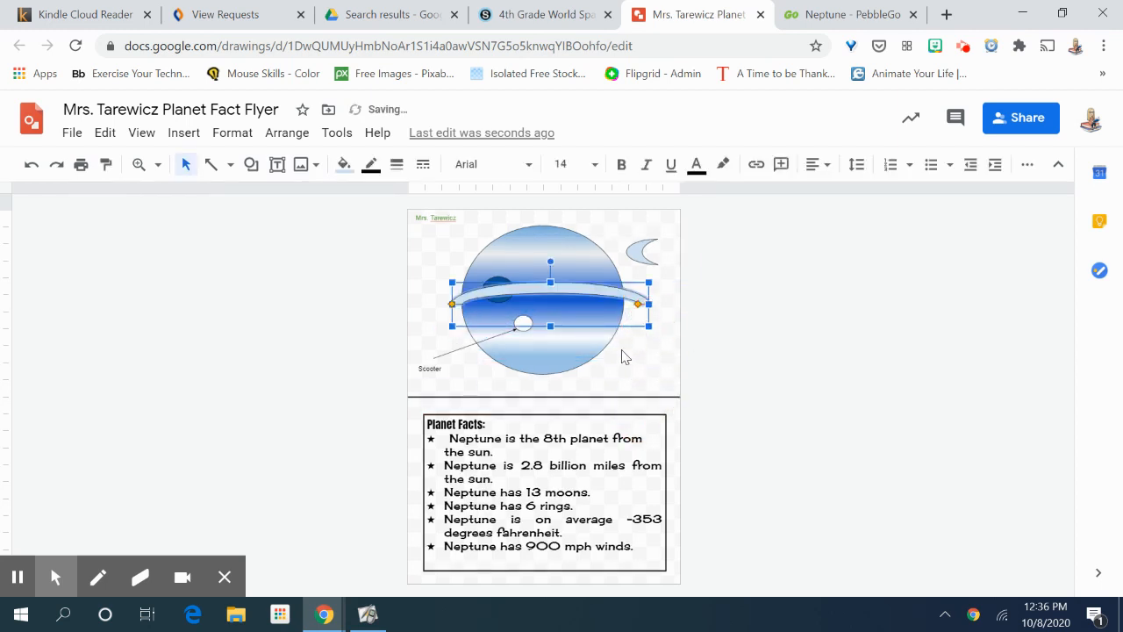
pyautogui.press('Down')
pyautogui.press('Down')
pyautogui.press('Down')
pyautogui.press('Down')
pyautogui.press('Down')
pyautogui.press('Left')
pyautogui.press('Down')
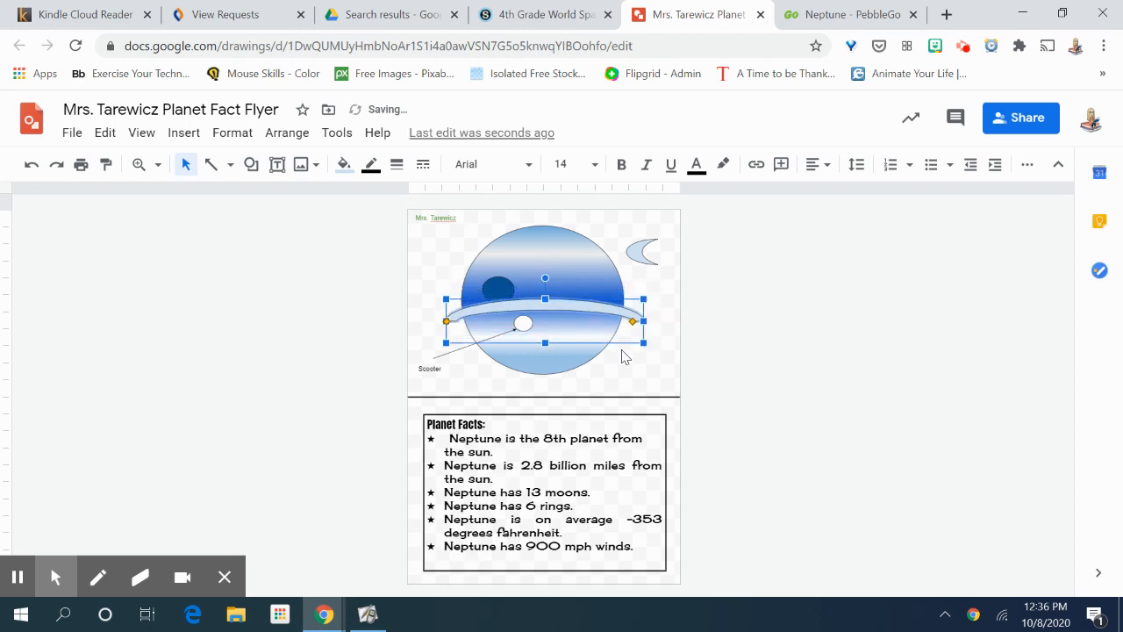
pyautogui.press('Down')
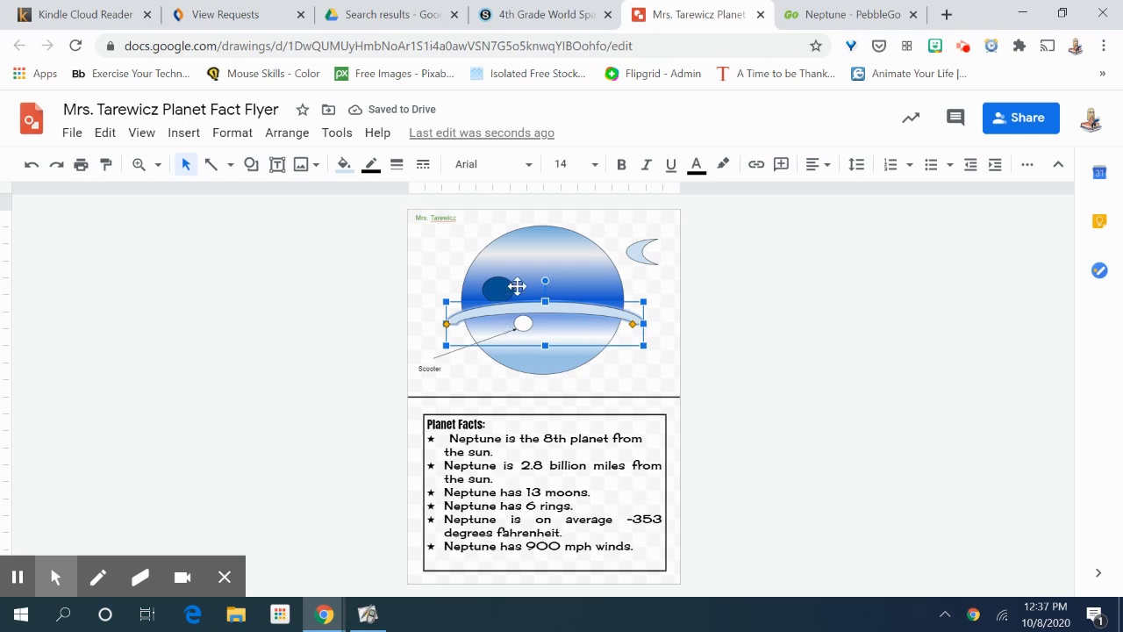
# Flip the block arc upside down and move it up so it curves between the dark blue oval and the white spot.
pyautogui.moveTo(545, 279); pyautogui.dragTo(543, 329)
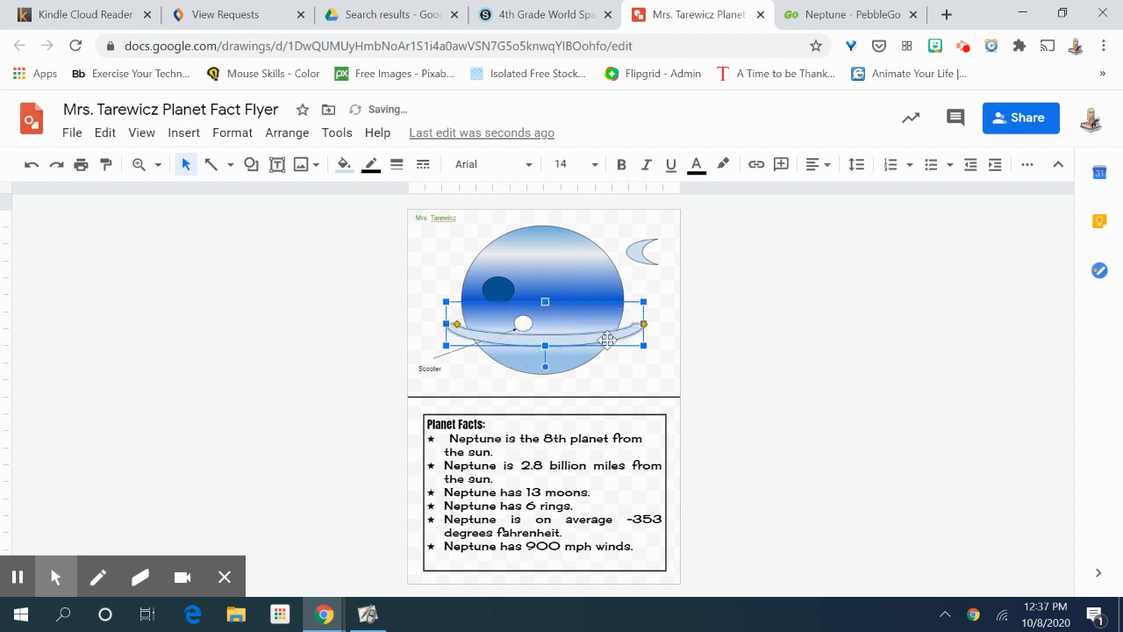
pyautogui.press('Up')
pyautogui.press('Up')
pyautogui.press('Up')
pyautogui.press('Up')
pyautogui.press('Up')
pyautogui.press('Up')
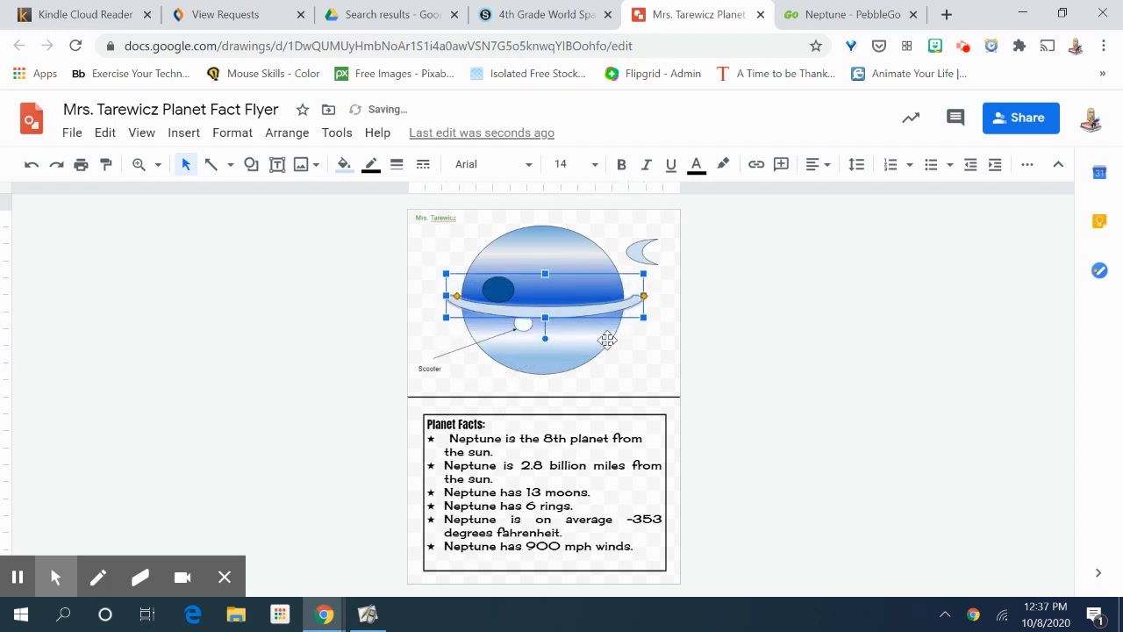
# Fill the block arc with black and reshape it into a thin ring whose ends curl around the planet's sides.
pyautogui.click(343, 167)
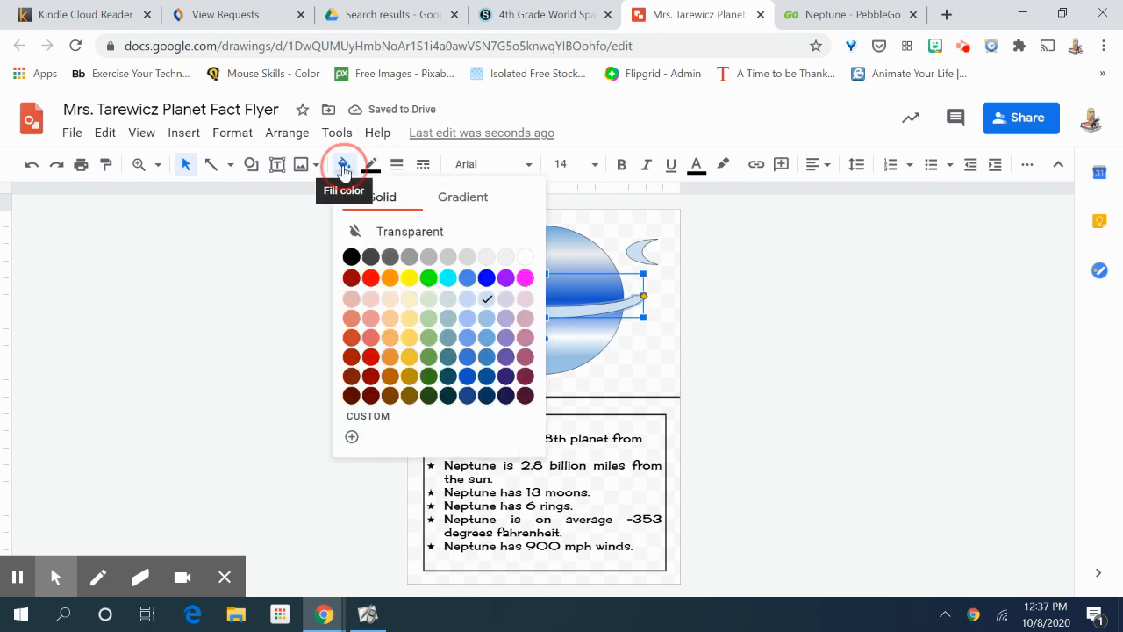
pyautogui.click(349, 261)
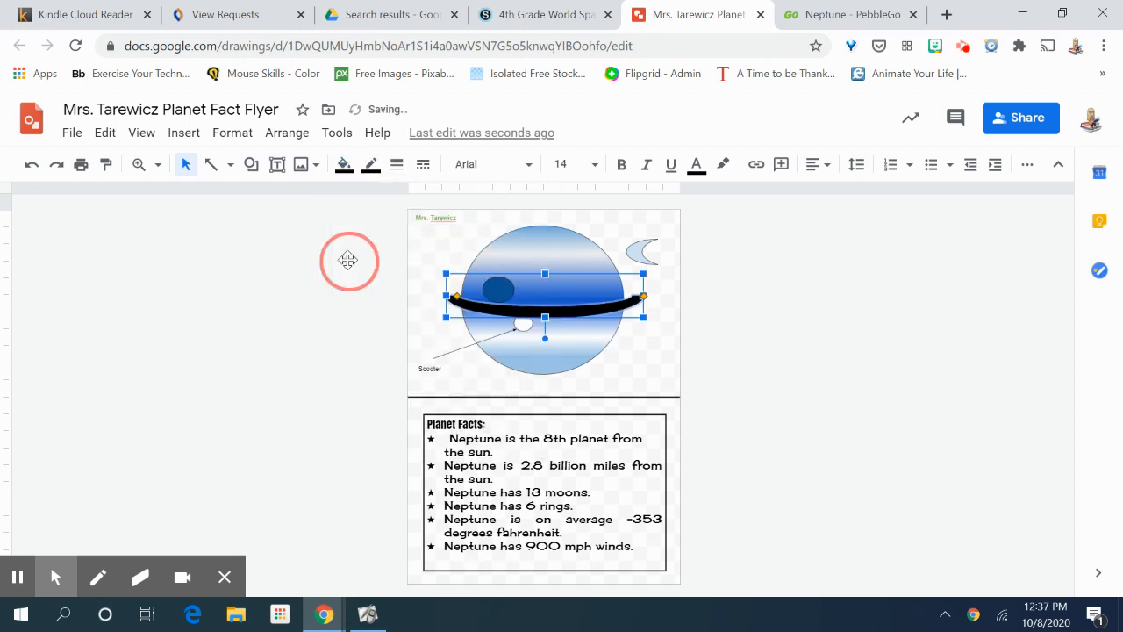
pyautogui.click(635, 292)
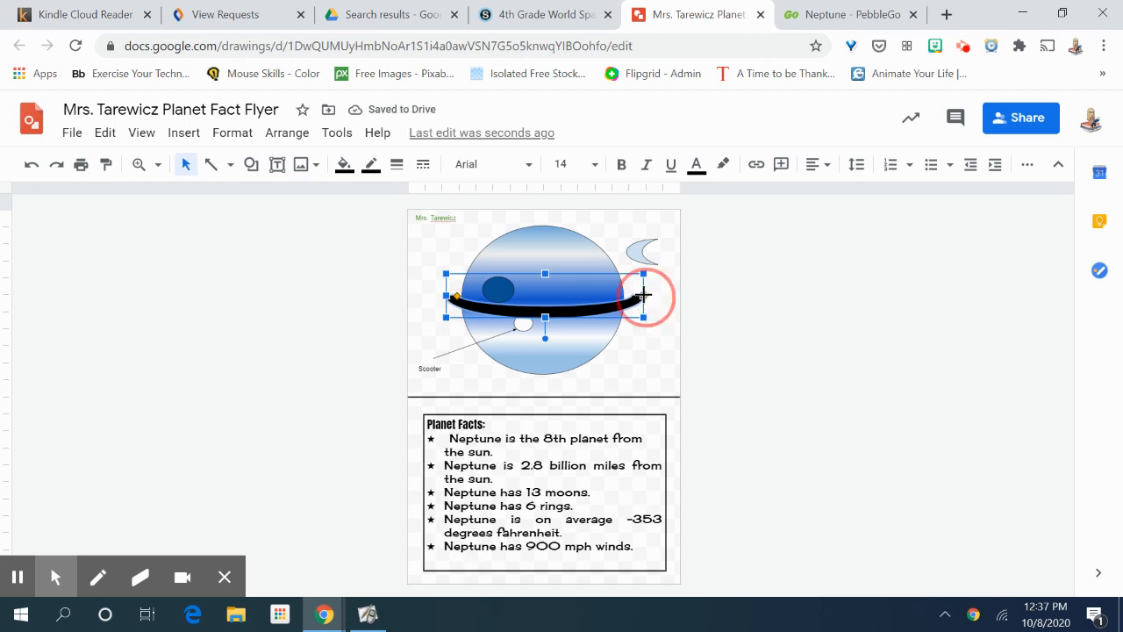
pyautogui.moveTo(634, 290); pyautogui.dragTo(631, 288)
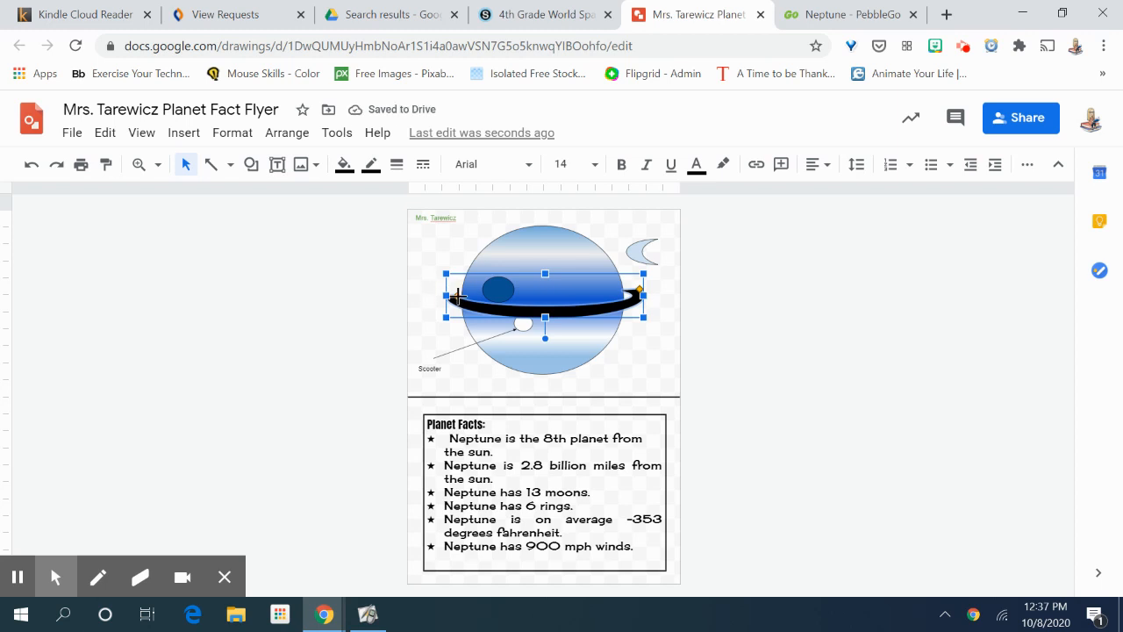
pyautogui.click(456, 297)
pyautogui.moveTo(456, 297)
pyautogui.mouseDown()
pyautogui.moveTo(455, 273)
pyautogui.moveTo(451, 292)
pyautogui.moveTo(454, 276)
pyautogui.moveTo(459, 284)
pyautogui.mouseUp()
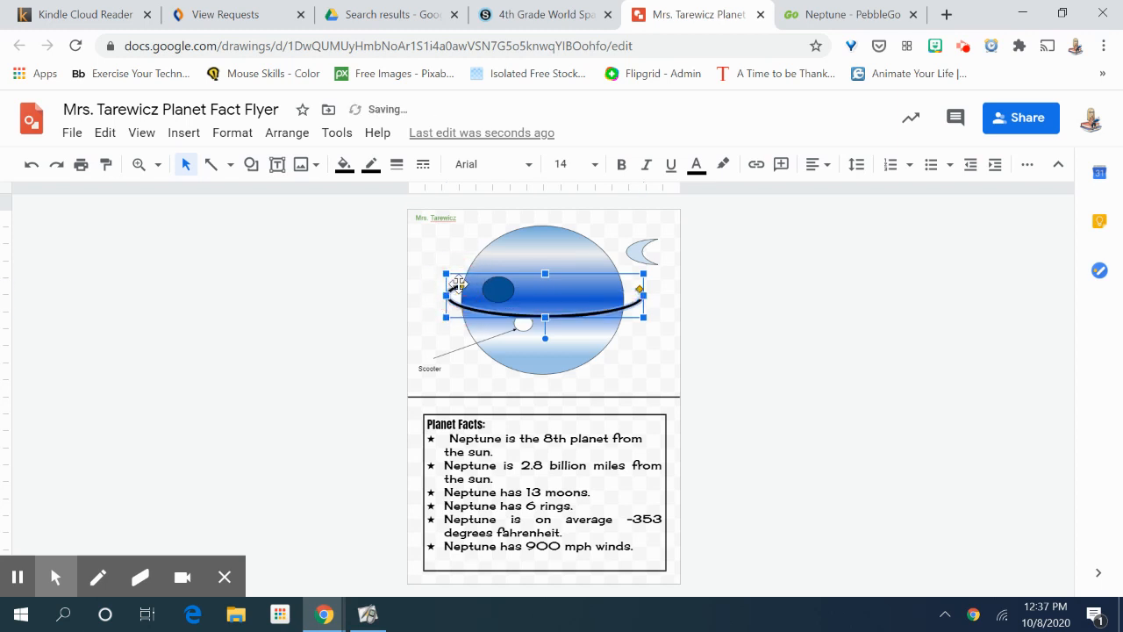
pyautogui.click(855, 335)
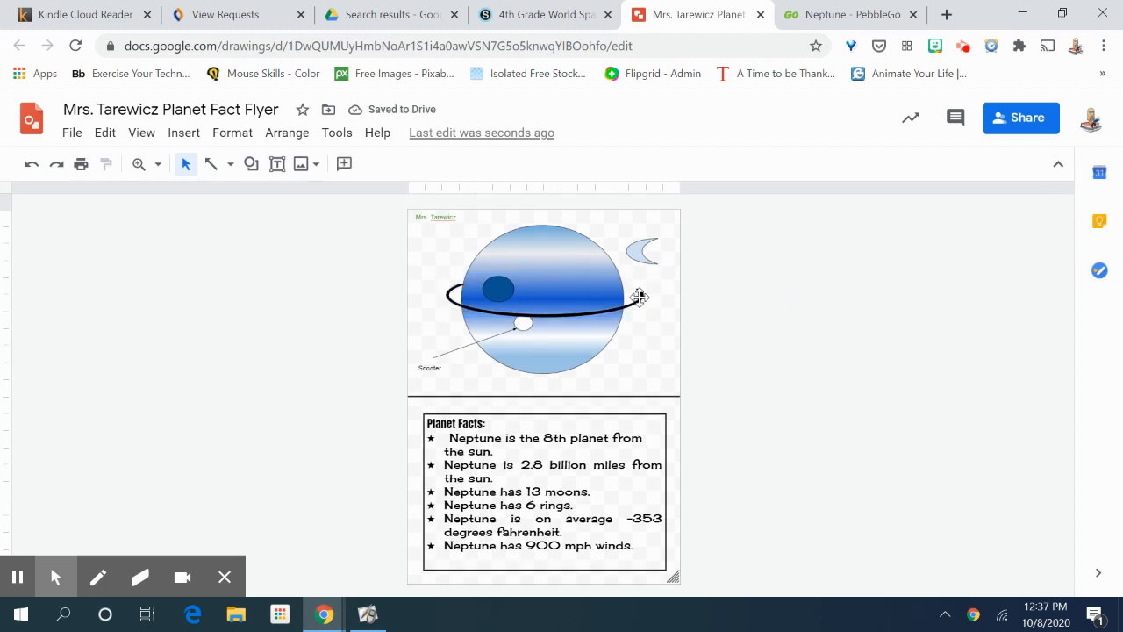
# Duplicate the black ring around the planet.
pyautogui.click(640, 298)
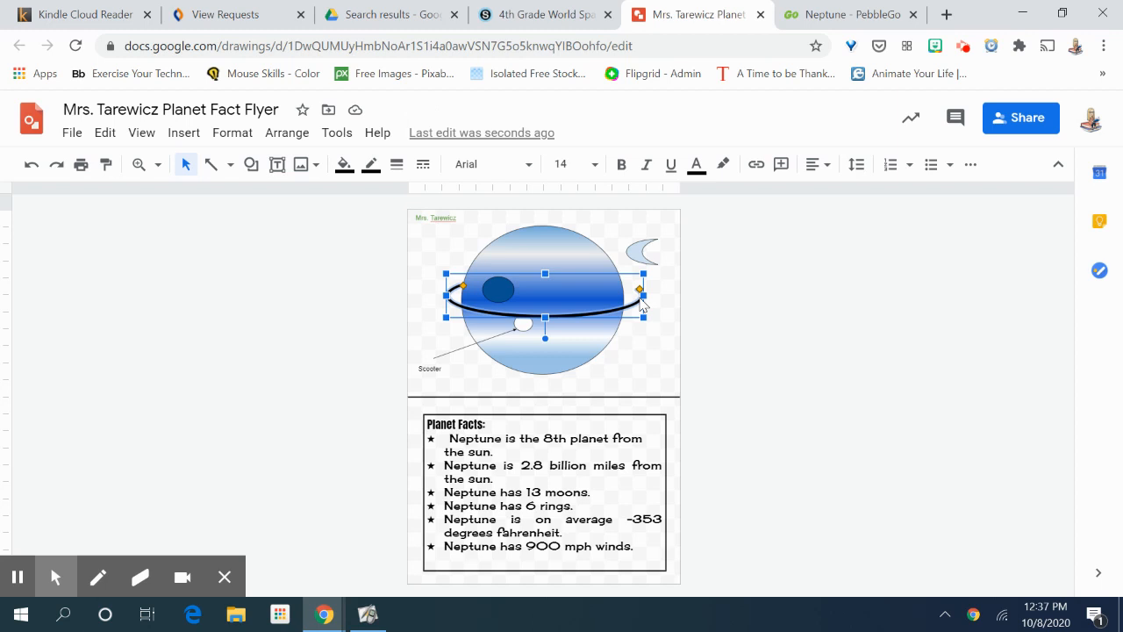
pyautogui.hotkey('ctrl', 'v')
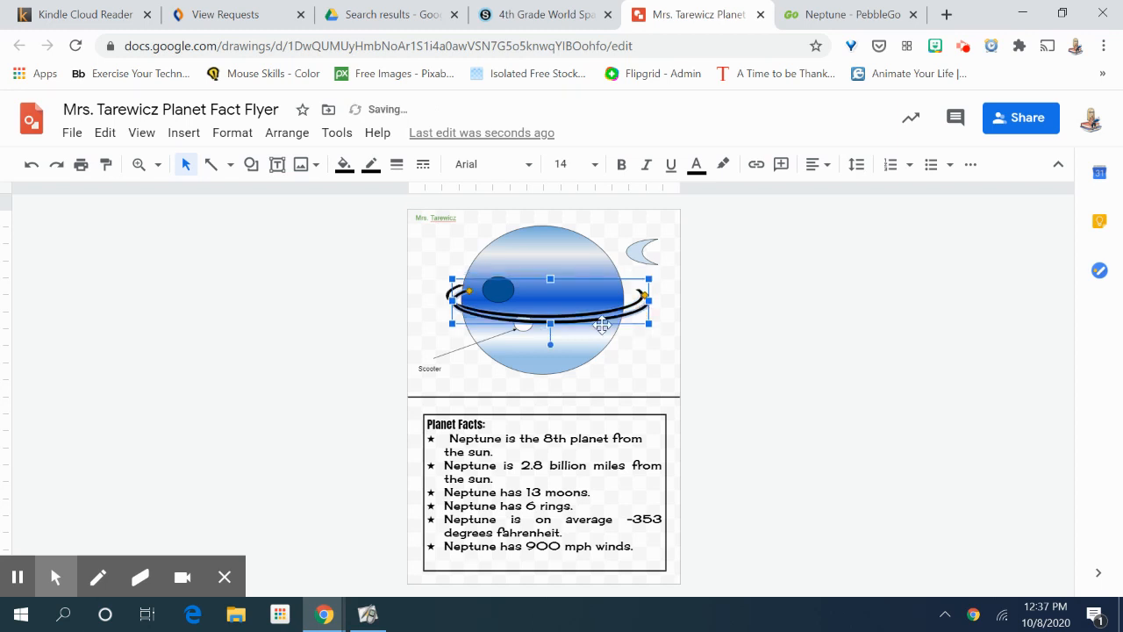
pyautogui.click(910, 416)
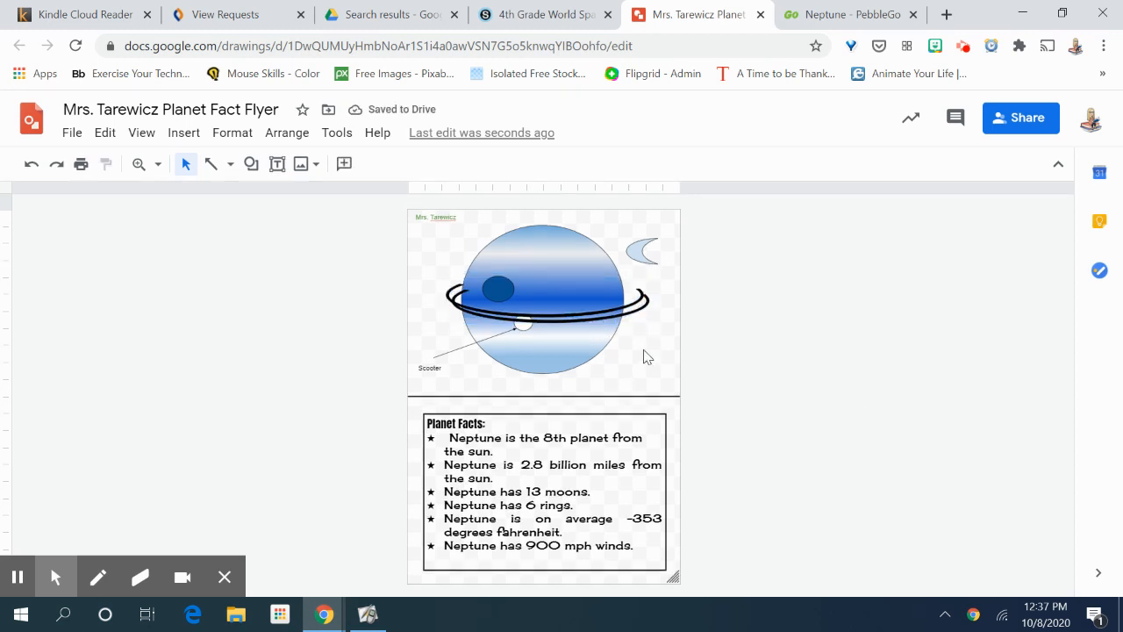
# Move the ring copy slightly left and up so it sits just above the original ring.
pyautogui.click(633, 313)
pyautogui.press('Left')
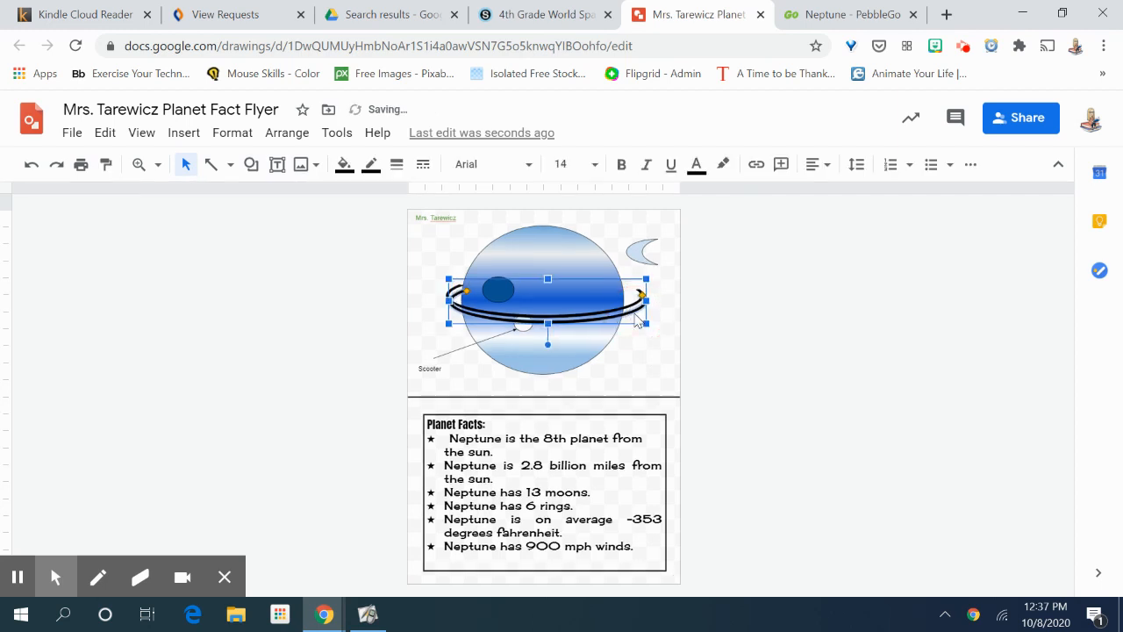
pyautogui.press('Down')
pyautogui.press('Left')
pyautogui.press('Left')
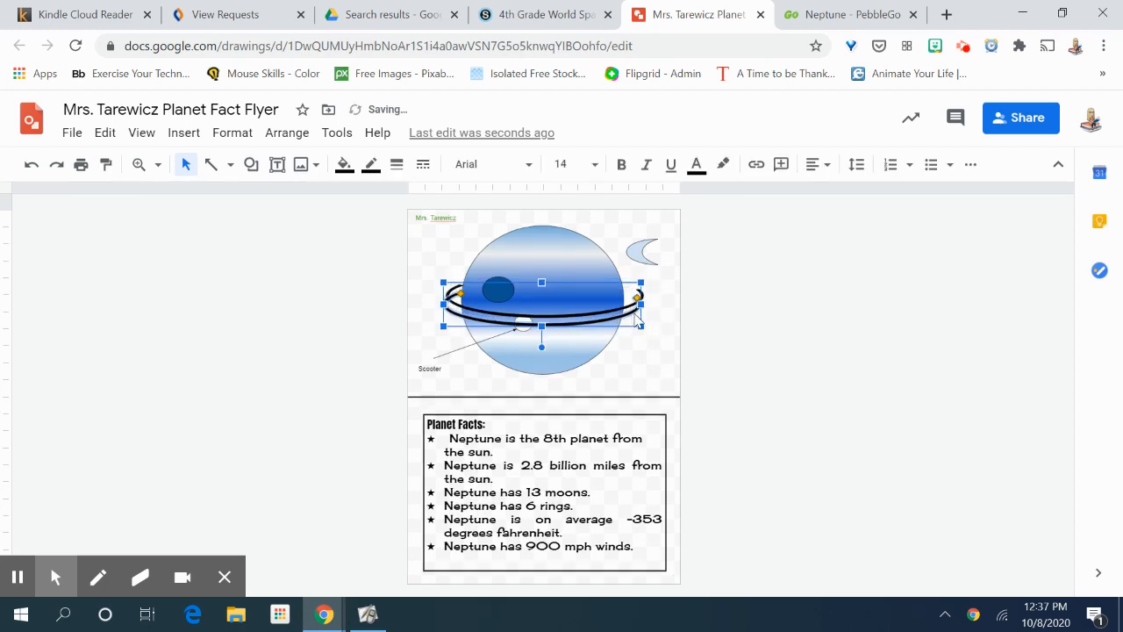
pyautogui.press('Up')
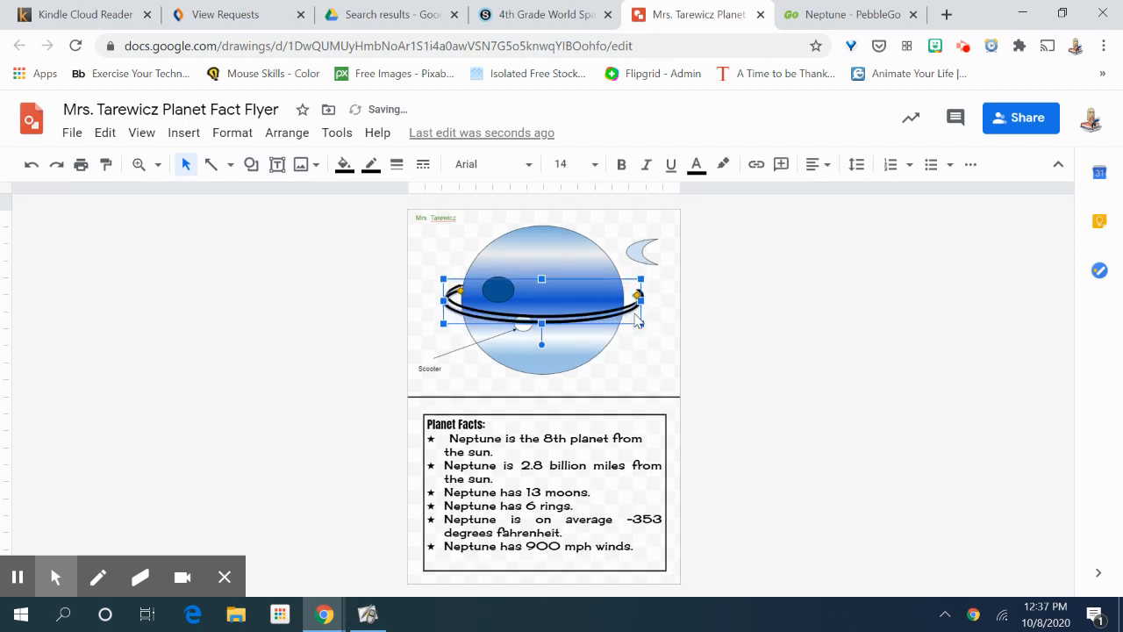
pyautogui.press('Up')
pyautogui.press('Up')
pyautogui.press('Up')
pyautogui.press('Up')
pyautogui.click(782, 365)
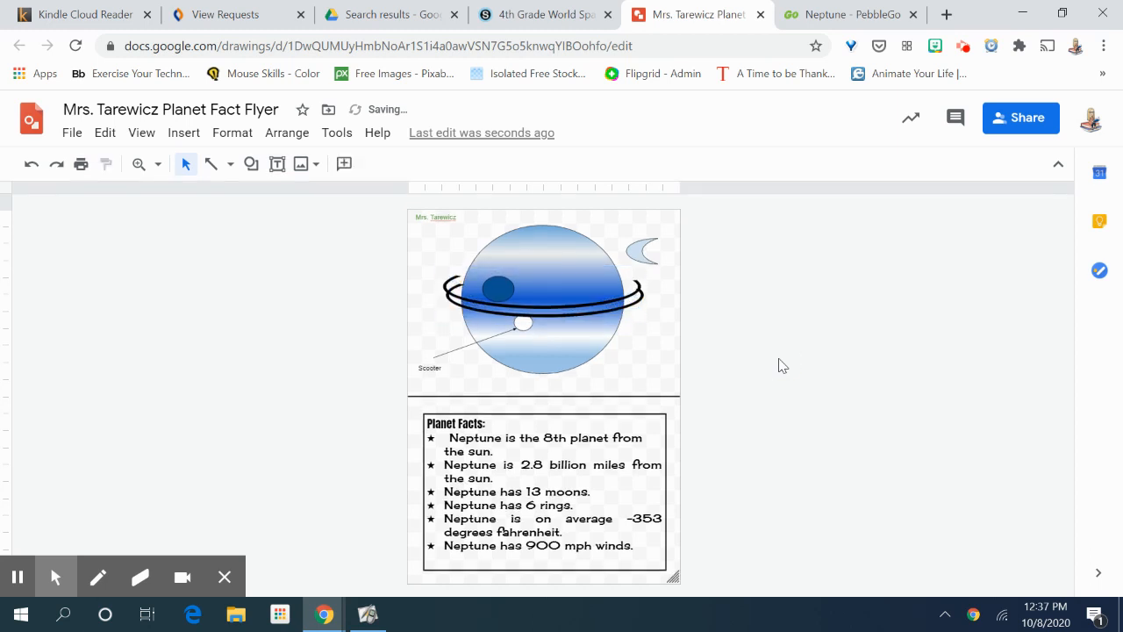